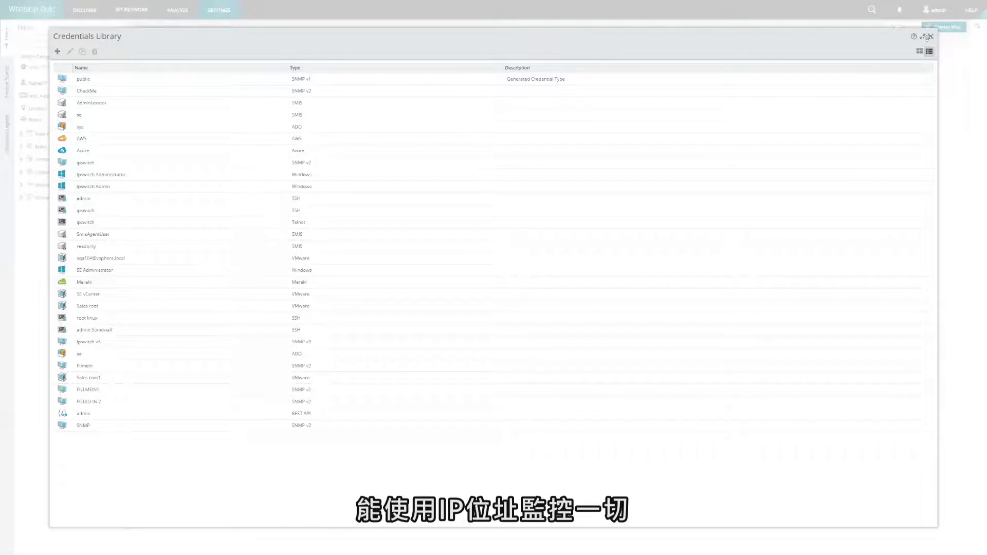
Reopen the Credentials Library from Settings > Libraries.
{"action": "left_click", "coordinate": [930, 37]}
{"action": "left_click", "coordinate": [208, 10]}
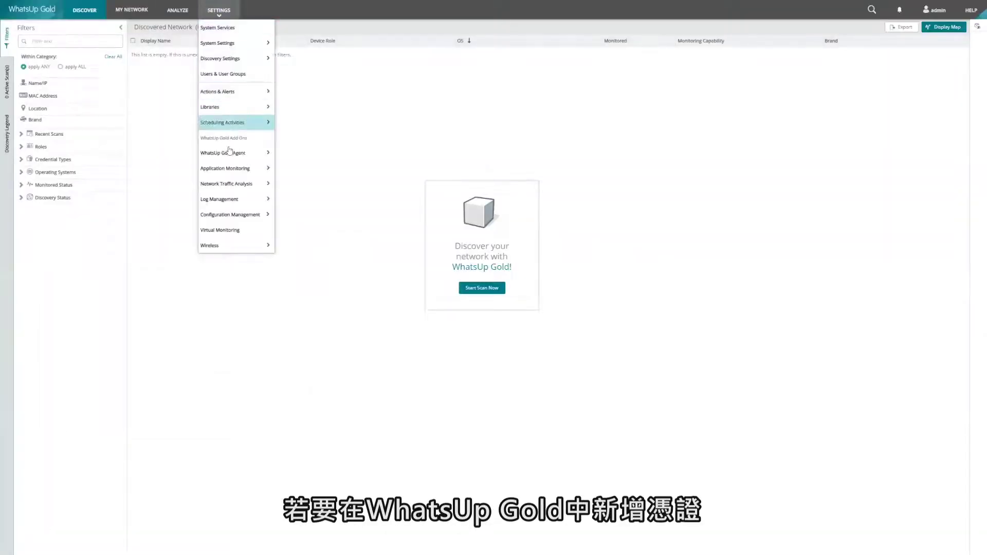
{"action": "mouse_move", "coordinate": [231, 109]}
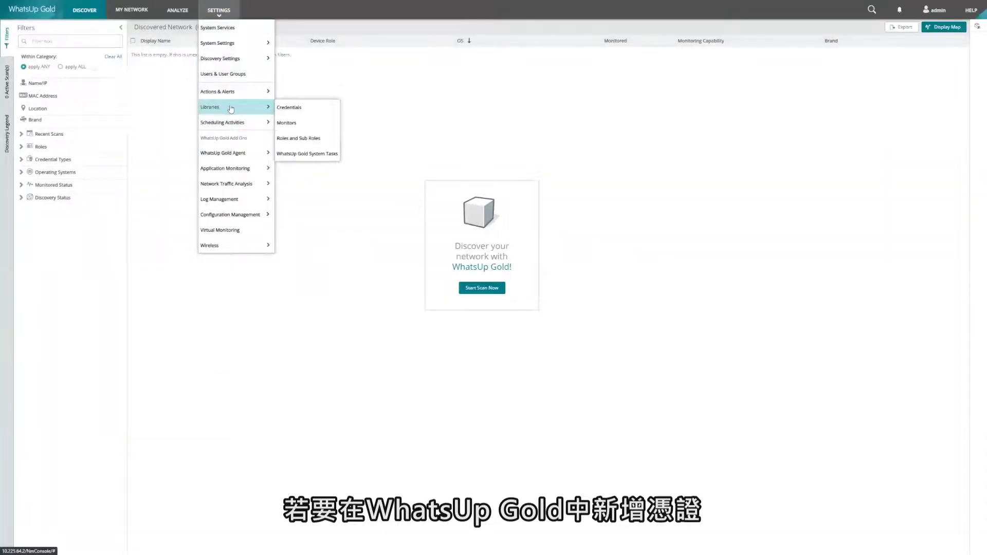
{"action": "left_click", "coordinate": [322, 109]}
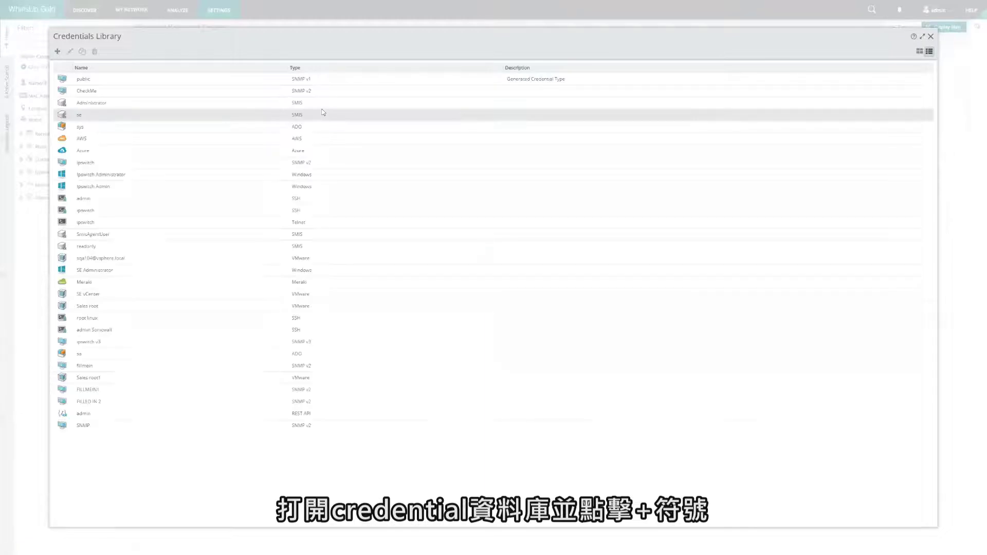
Add and save an SNMP v2 credential named 'this is a cred' with a read community string.
{"action": "left_click", "coordinate": [57, 52]}
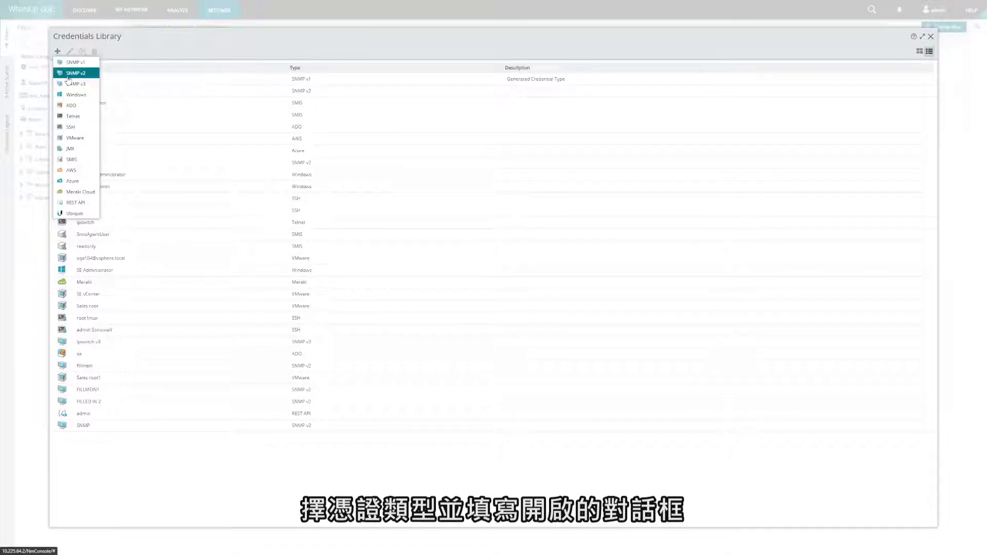
{"action": "left_click", "coordinate": [69, 73]}
{"action": "left_click", "coordinate": [495, 259]}
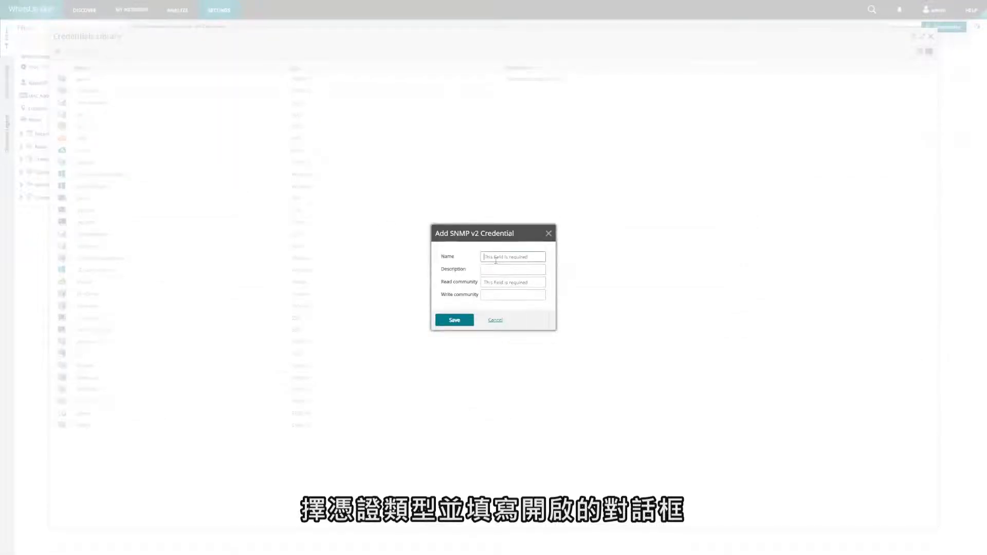
{"action": "key", "text": "Tab"}
{"action": "key", "text": "Tab"}
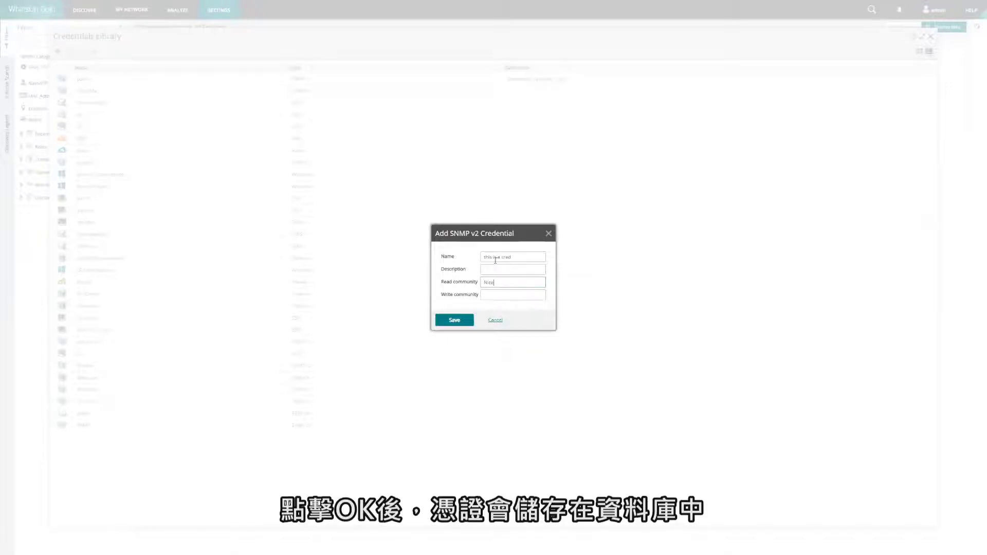
{"action": "left_click", "coordinate": [454, 320]}
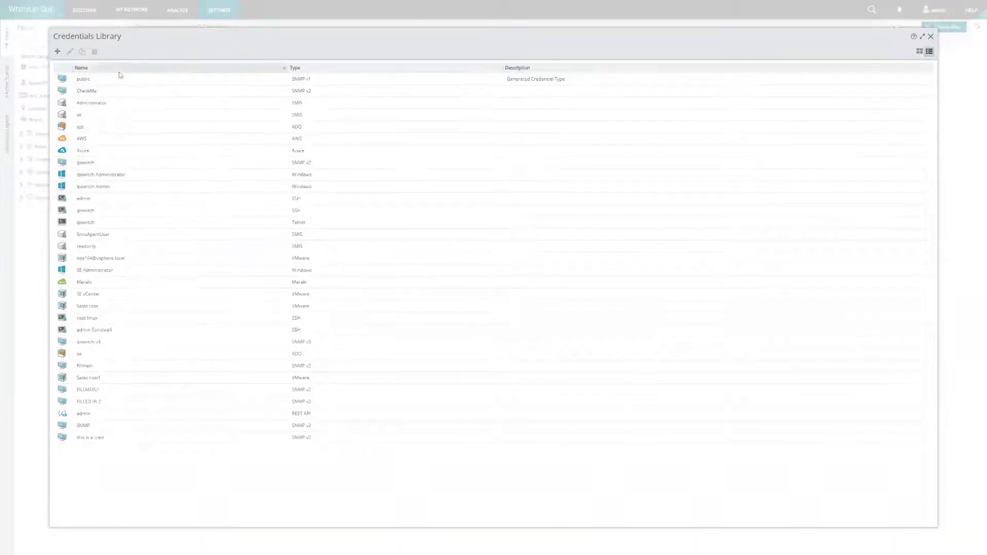
Start a new discovery scan and clear the default 127.0.0.1 starting address.
{"action": "left_click", "coordinate": [85, 10]}
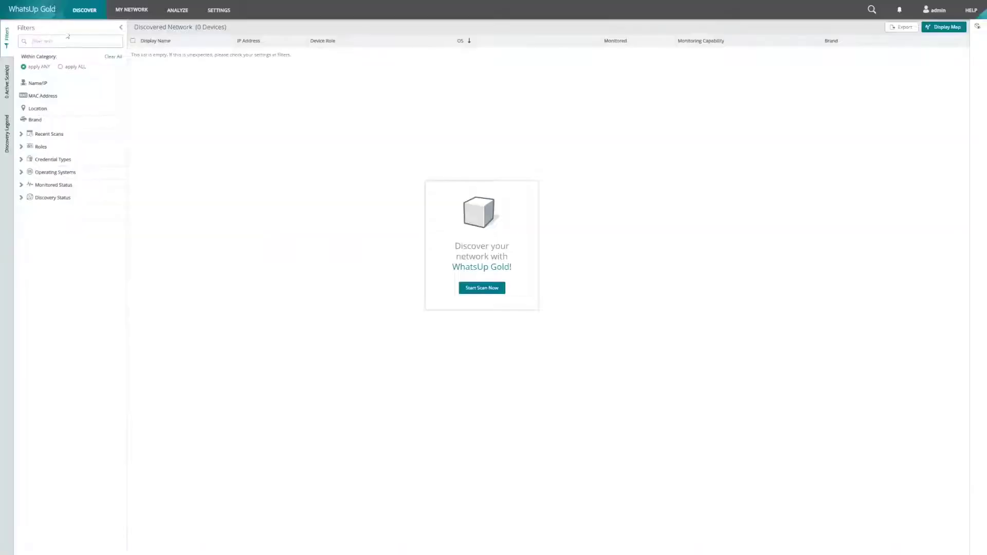
{"action": "mouse_move", "coordinate": [89, 15]}
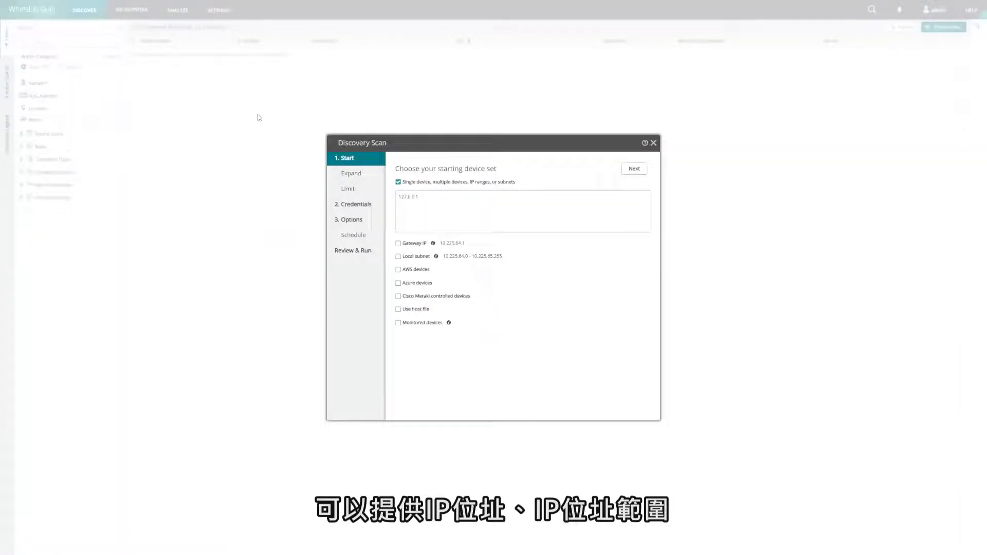
{"action": "left_click", "coordinate": [428, 201]}
{"action": "key", "text": "ctrl+a"}
{"action": "key", "text": "BackSpace"}
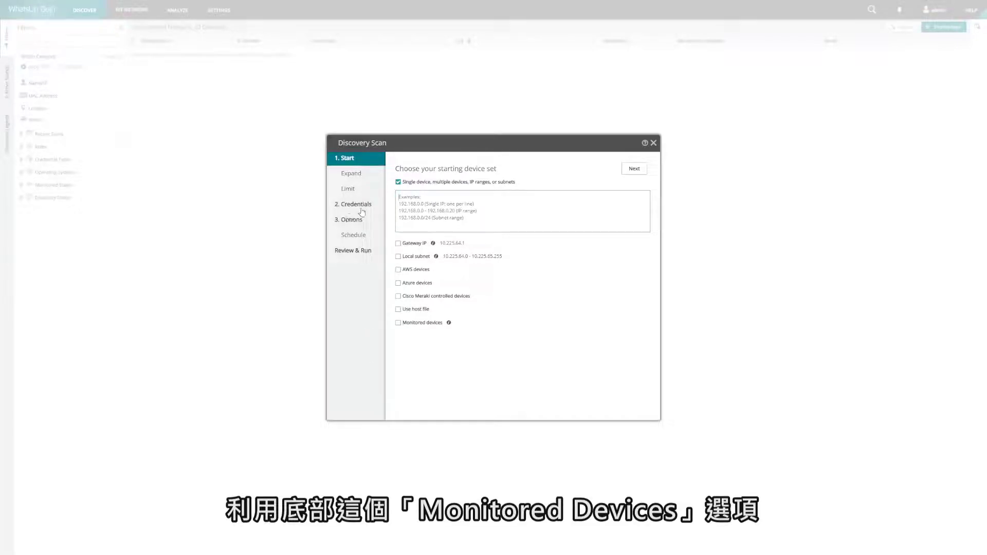
Leave monitored devices out and switch the starting set from individual devices to Local subnet.
{"action": "left_click", "coordinate": [403, 324]}
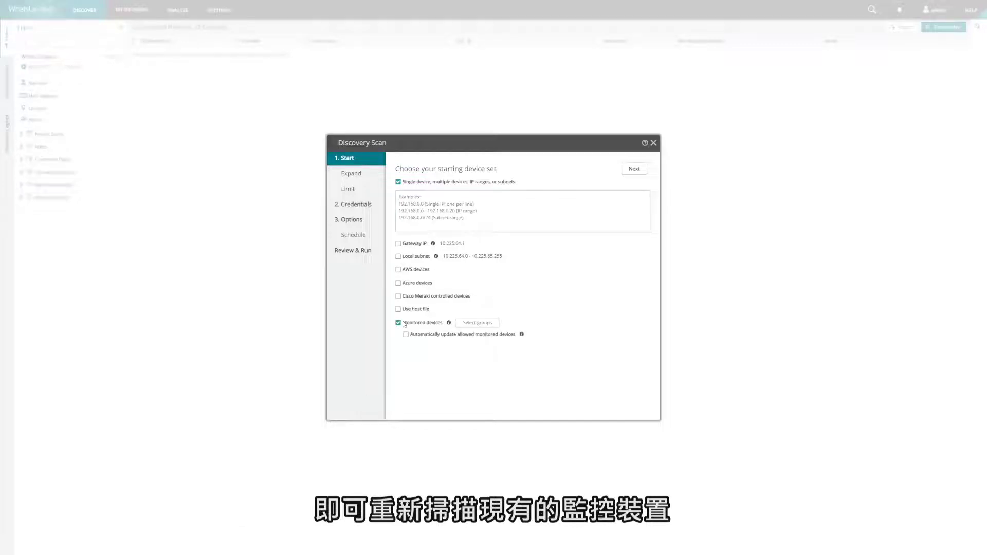
{"action": "left_click", "coordinate": [404, 324]}
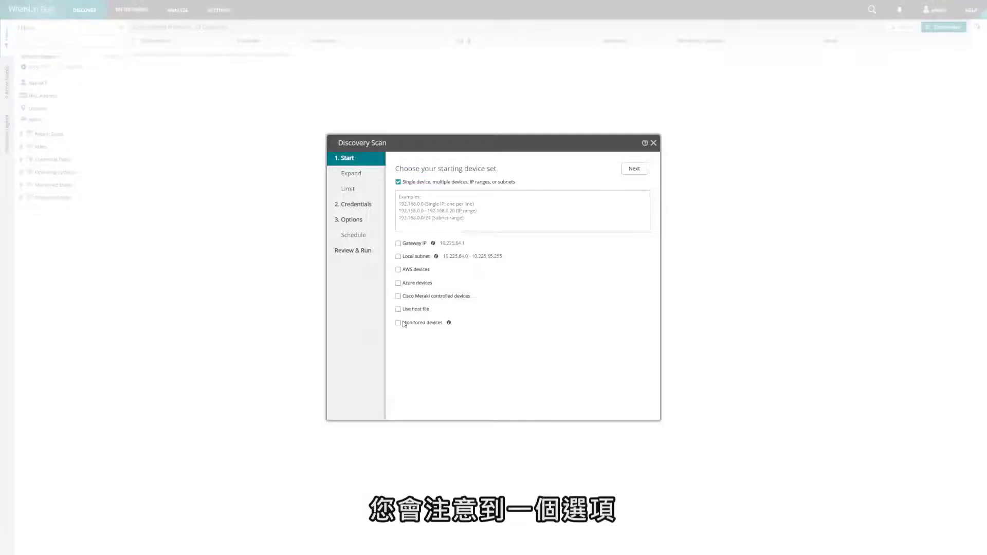
{"action": "left_click", "coordinate": [404, 324]}
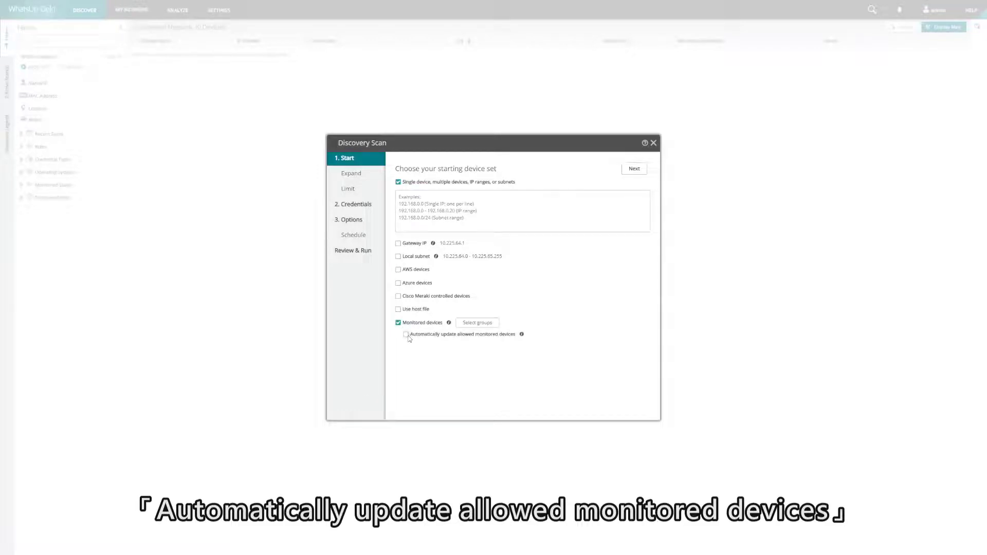
{"action": "left_click", "coordinate": [406, 335]}
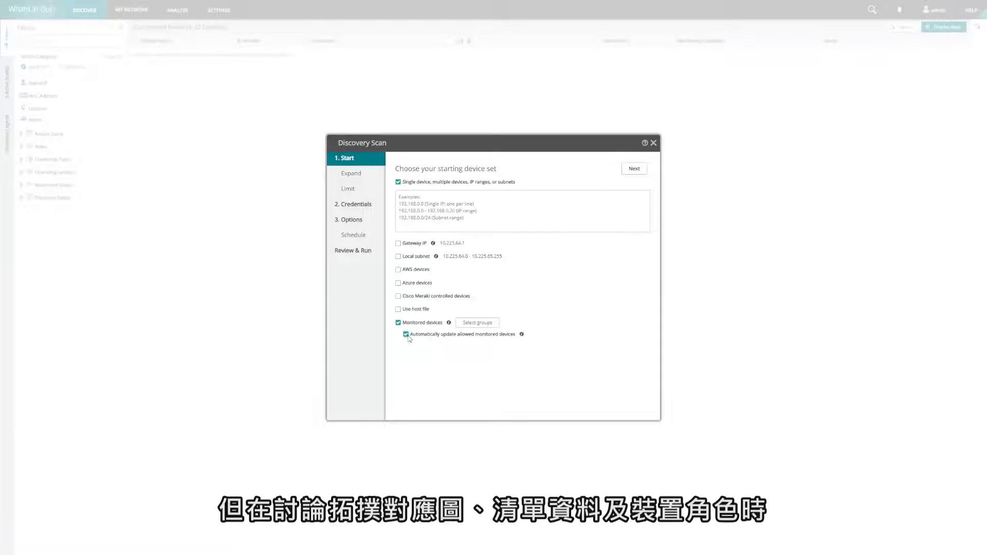
{"action": "left_click", "coordinate": [406, 335]}
{"action": "left_click", "coordinate": [398, 323]}
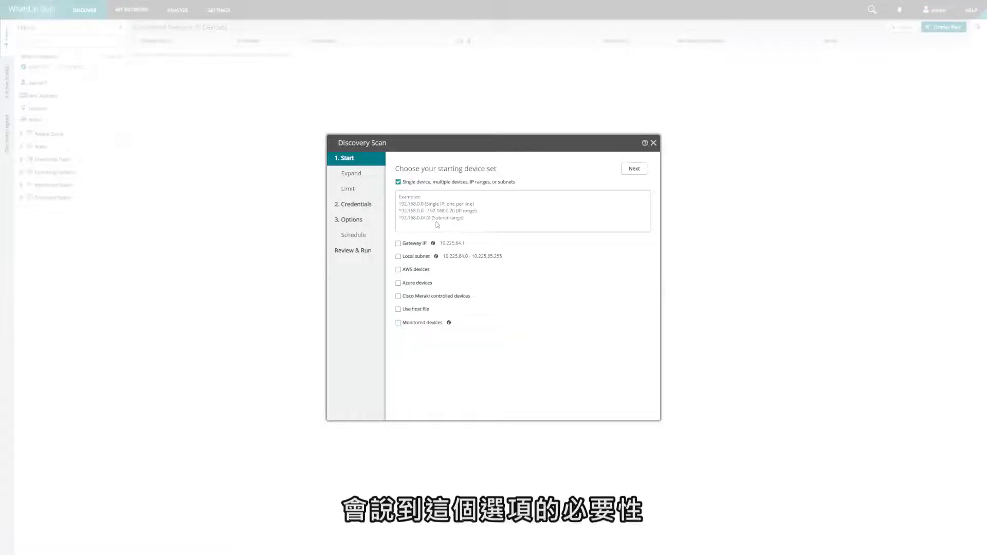
{"action": "left_click", "coordinate": [398, 182]}
{"action": "left_click", "coordinate": [398, 257]}
Advance the Discovery Scan wizard to the Expand step.
{"action": "left_click", "coordinate": [634, 169]}
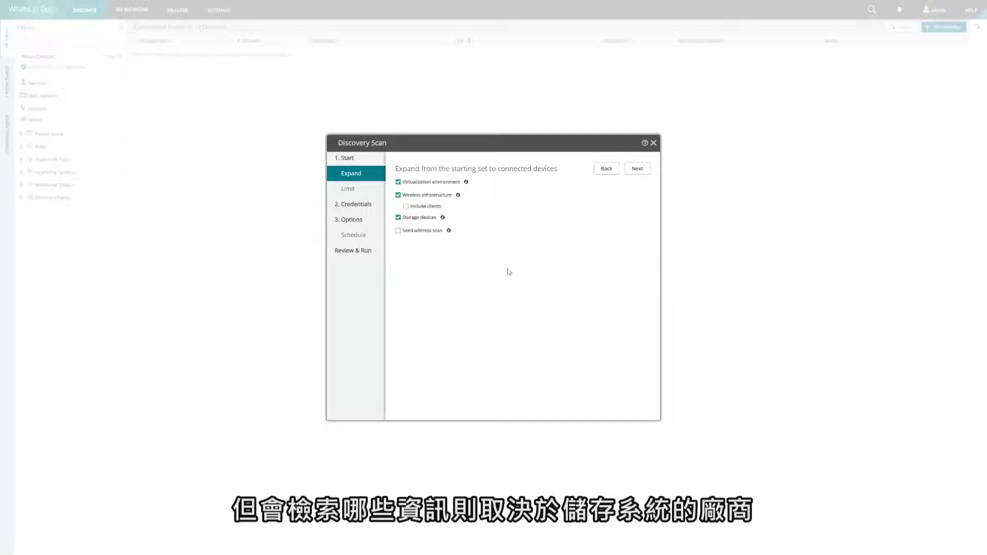
Check the seed address scan depth options, leave seed scanning off, and advance to Limit.
{"action": "left_click", "coordinate": [416, 231]}
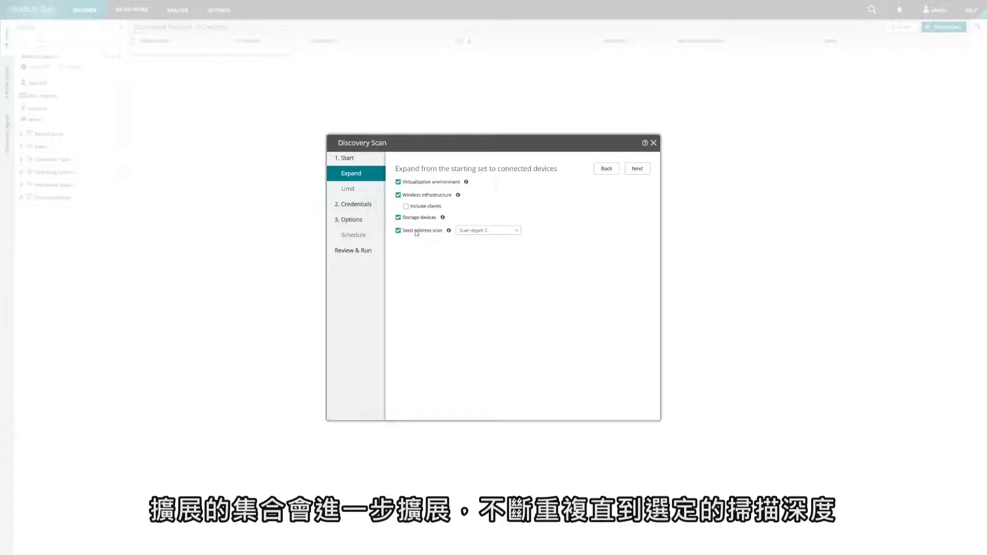
{"action": "left_click", "coordinate": [485, 228]}
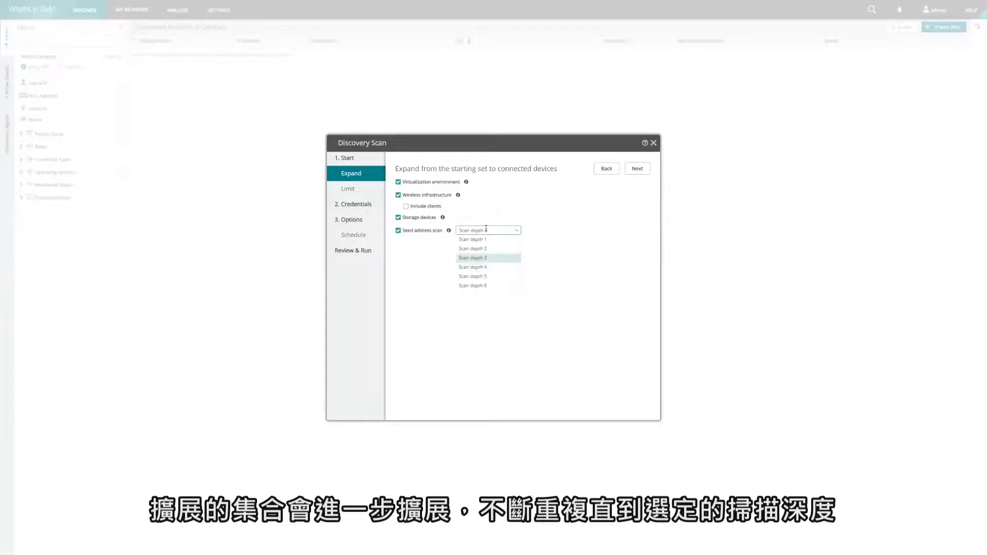
{"action": "left_click", "coordinate": [541, 231]}
{"action": "left_click", "coordinate": [405, 232]}
{"action": "left_click", "coordinate": [636, 169]}
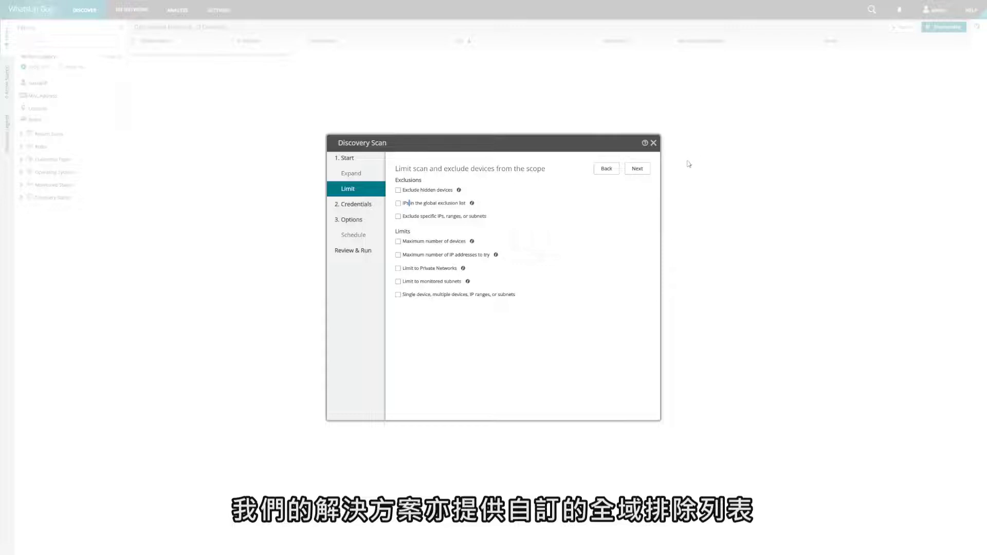
Advance from the Limit step to the Credentials step.
{"action": "left_click", "coordinate": [637, 170]}
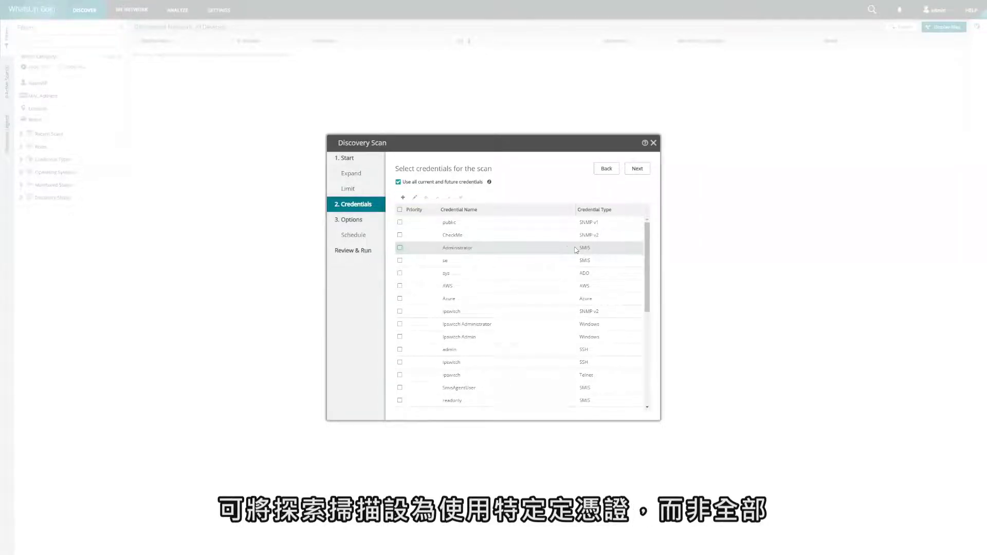
Leave AWS and new credential types unselected, keep all credentials, and advance to Options.
{"action": "left_click", "coordinate": [400, 287]}
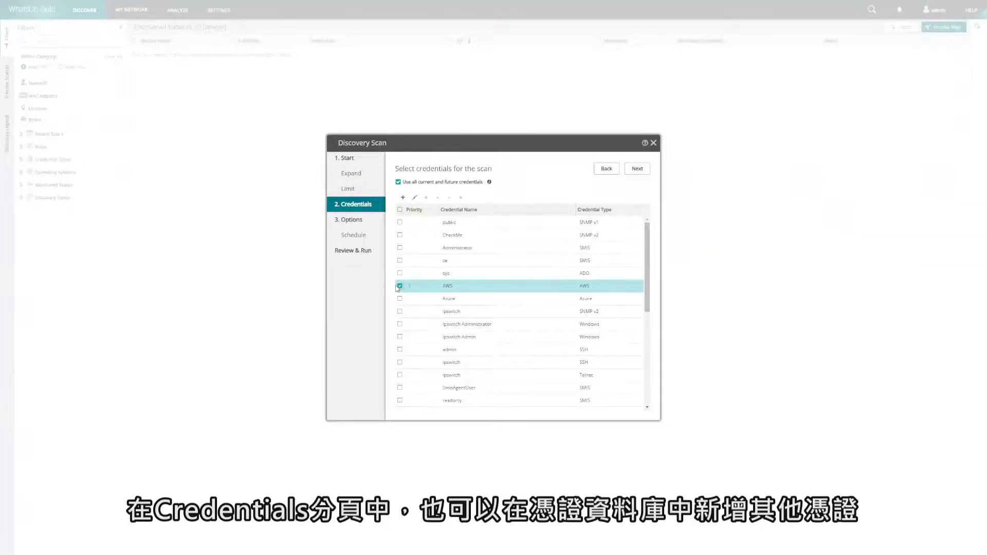
{"action": "left_click", "coordinate": [402, 198]}
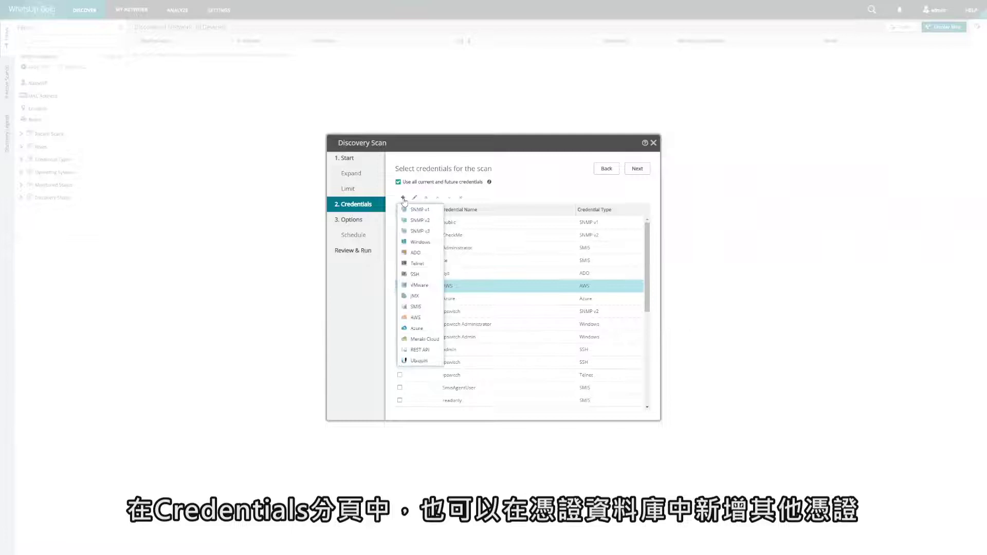
{"action": "left_click", "coordinate": [784, 248]}
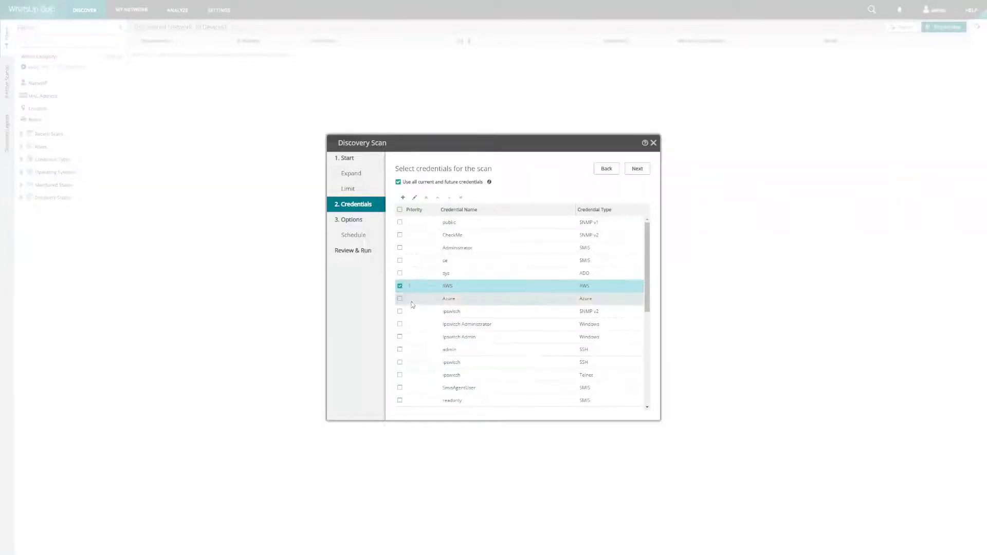
{"action": "left_click", "coordinate": [400, 286]}
{"action": "left_click", "coordinate": [630, 169]}
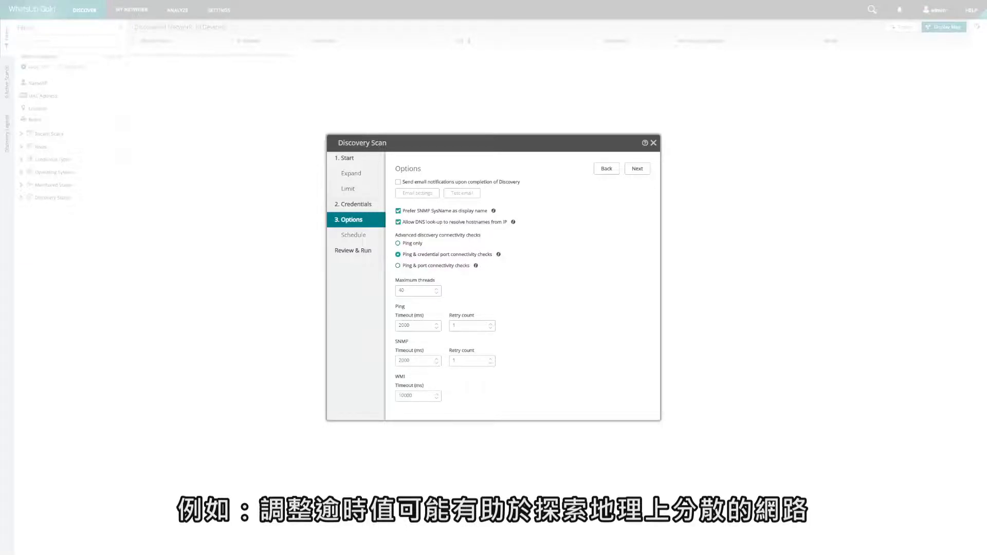
Move on to the Schedule step and tick the Schedule option.
{"action": "left_click", "coordinate": [634, 170]}
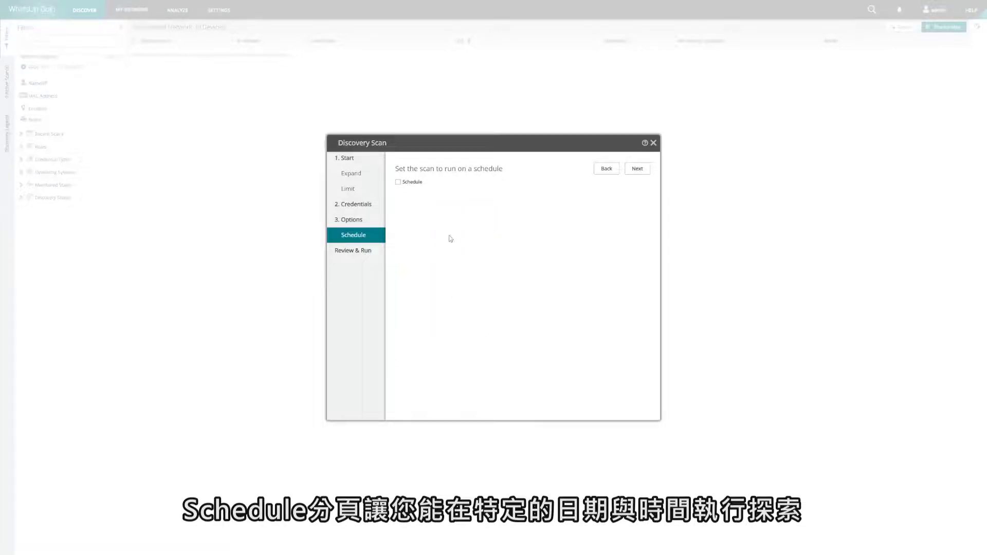
{"action": "left_click", "coordinate": [420, 183]}
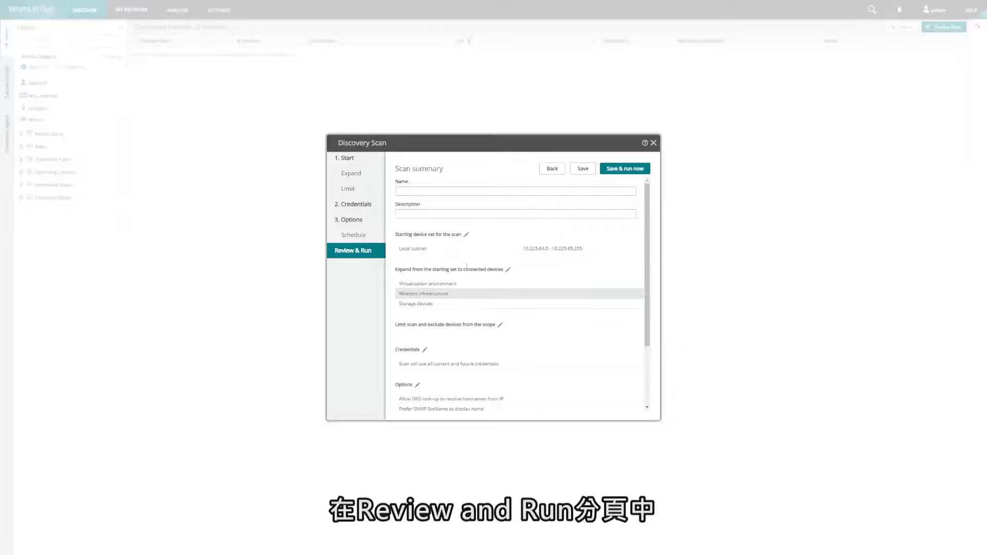
Name the scan 'Saved Snan', save and run it immediately, and show its progress.
{"action": "left_click", "coordinate": [448, 194]}
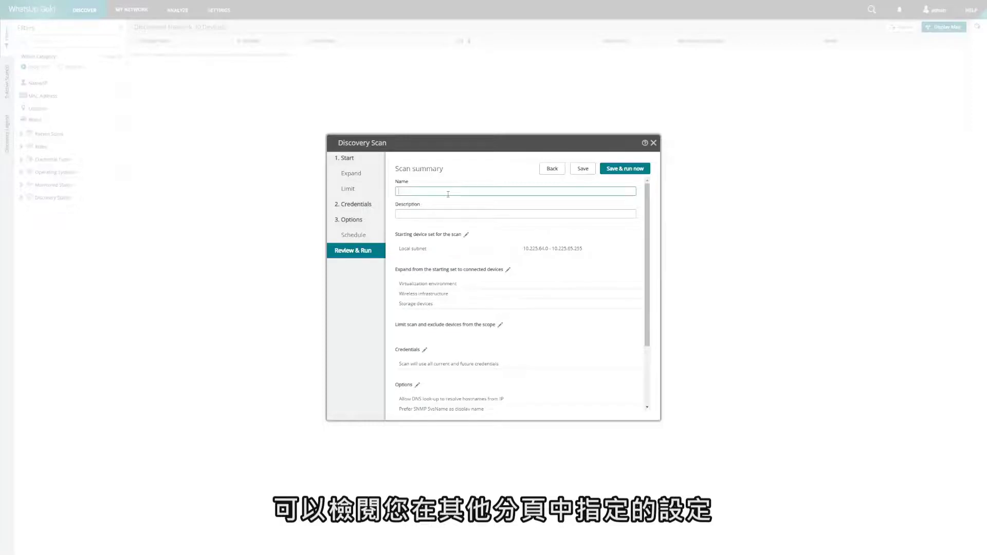
{"action": "type", "text": "Sa"}
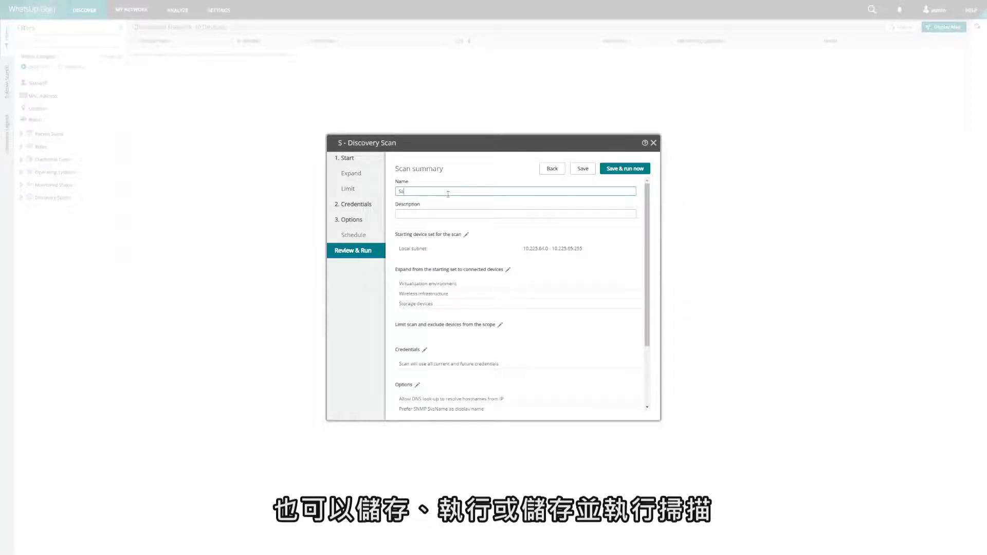
{"action": "type", "text": "ved Snan"}
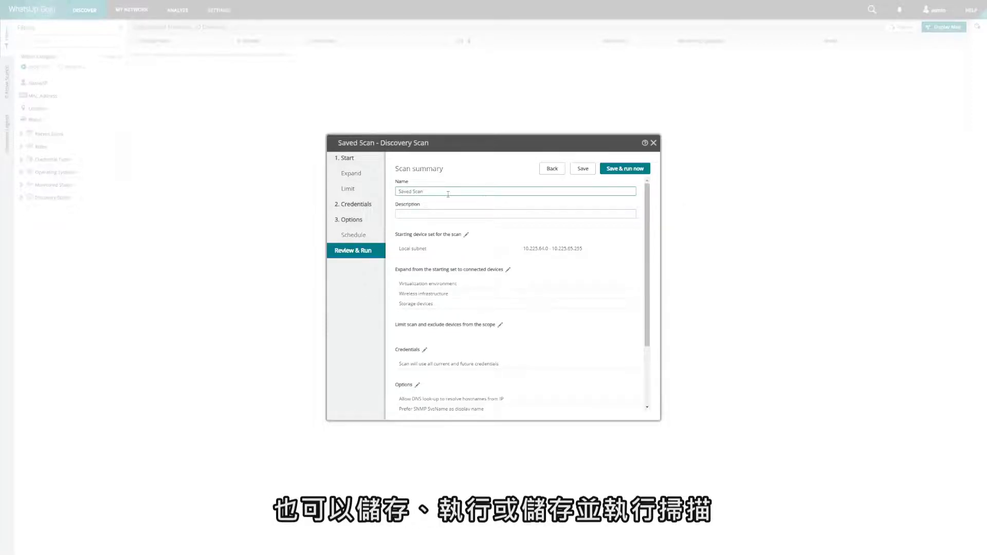
{"action": "left_click", "coordinate": [621, 169]}
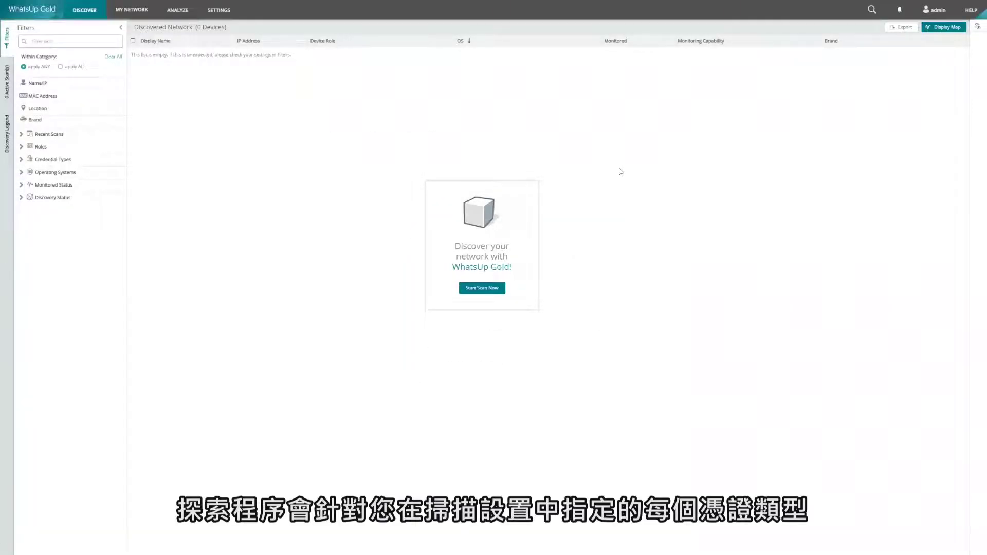
{"action": "left_click", "coordinate": [9, 78]}
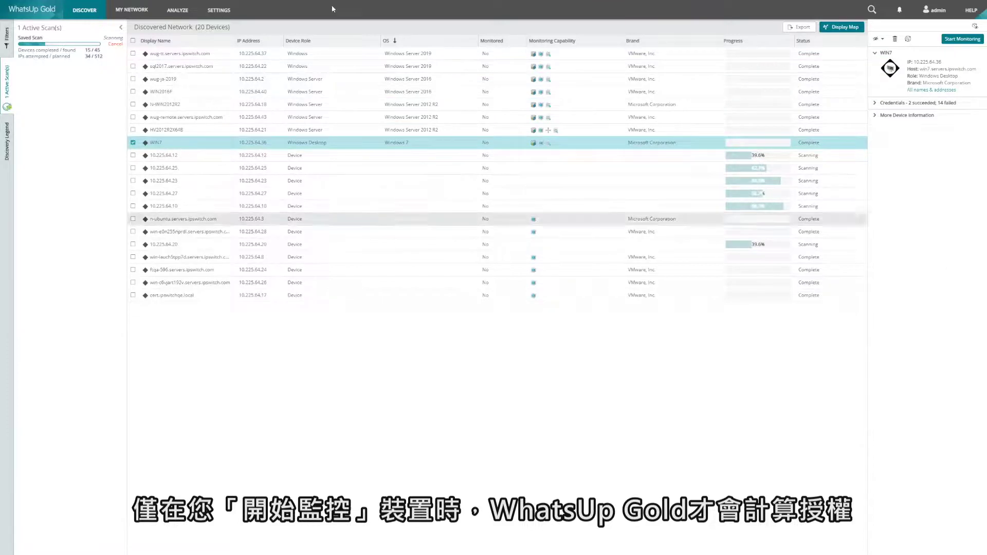
Open the Settings menu while the scan keeps running.
{"action": "left_click", "coordinate": [219, 10]}
{"action": "mouse_move", "coordinate": [234, 119]}
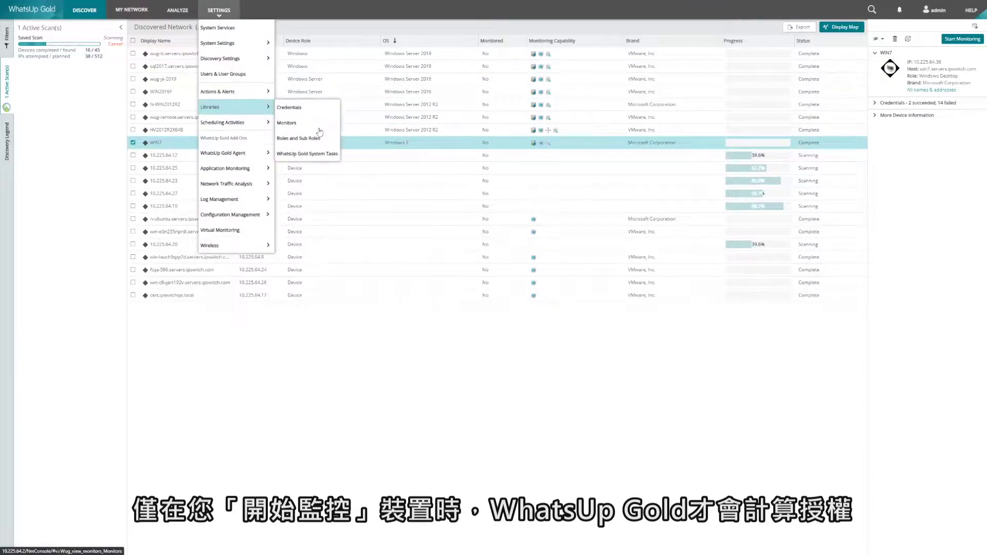
View the Roles and Sub Roles library, then the Global Discovery IP Exclusions list.
{"action": "left_click", "coordinate": [315, 139]}
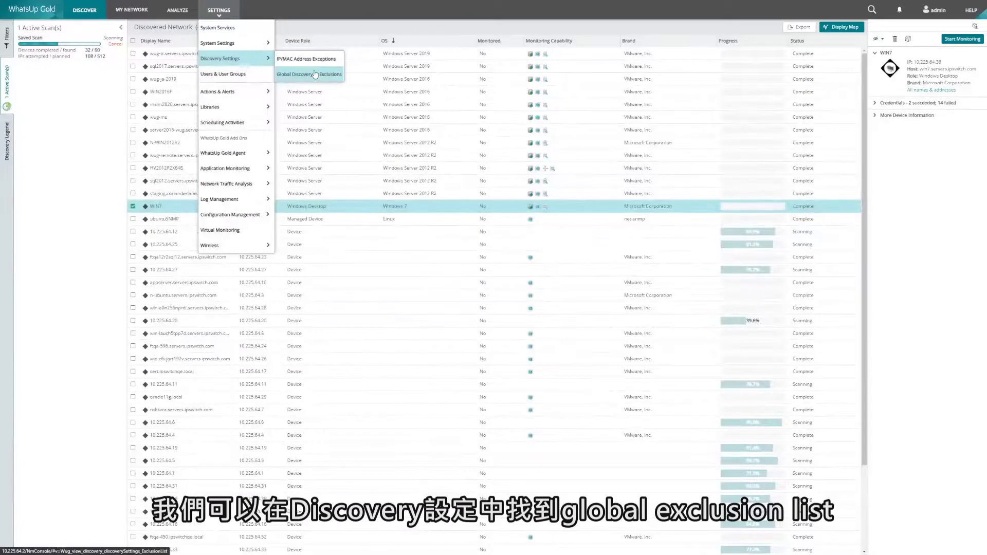
{"action": "left_click", "coordinate": [315, 74]}
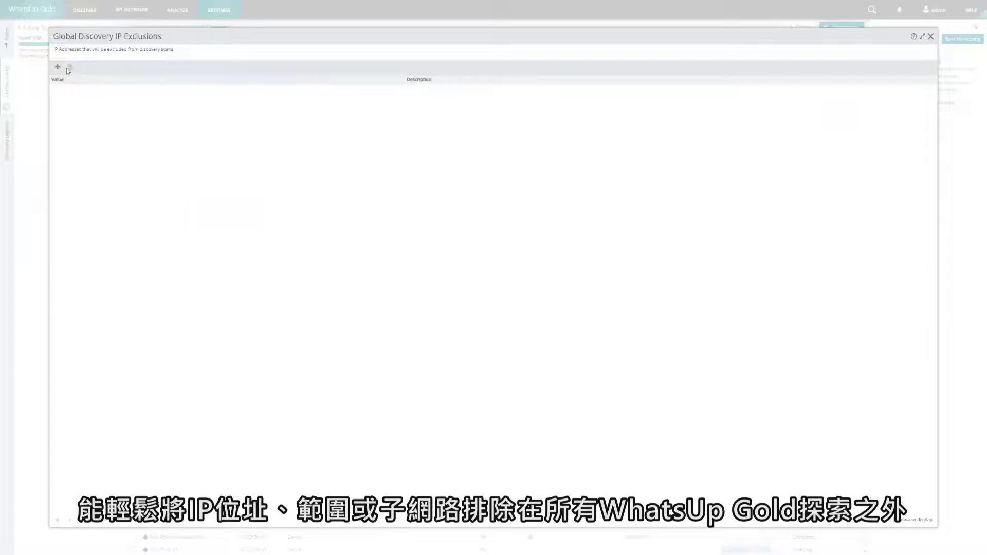
Add 192.168.0.0 as a new Global Discovery IP Exclusion and confirm it.
{"action": "left_click", "coordinate": [57, 67]}
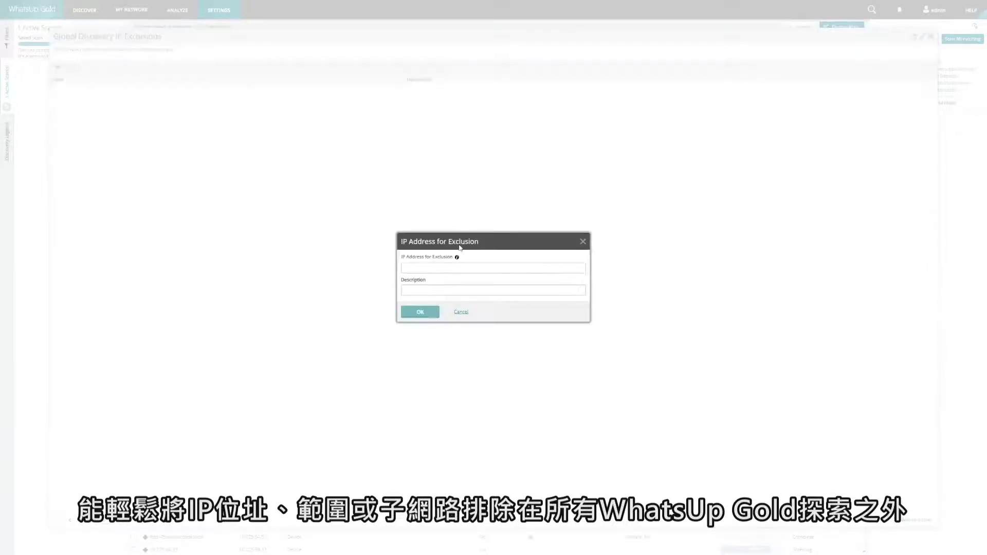
{"action": "left_click", "coordinate": [434, 267]}
{"action": "type", "text": "192.168.0.0/16"}
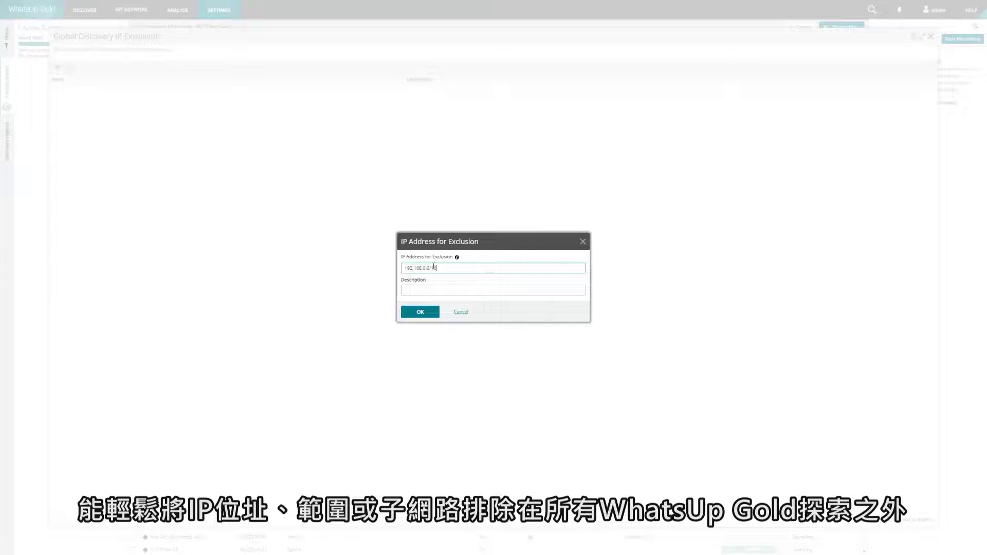
{"action": "key", "text": "Tab"}
{"action": "left_click", "coordinate": [420, 312]}
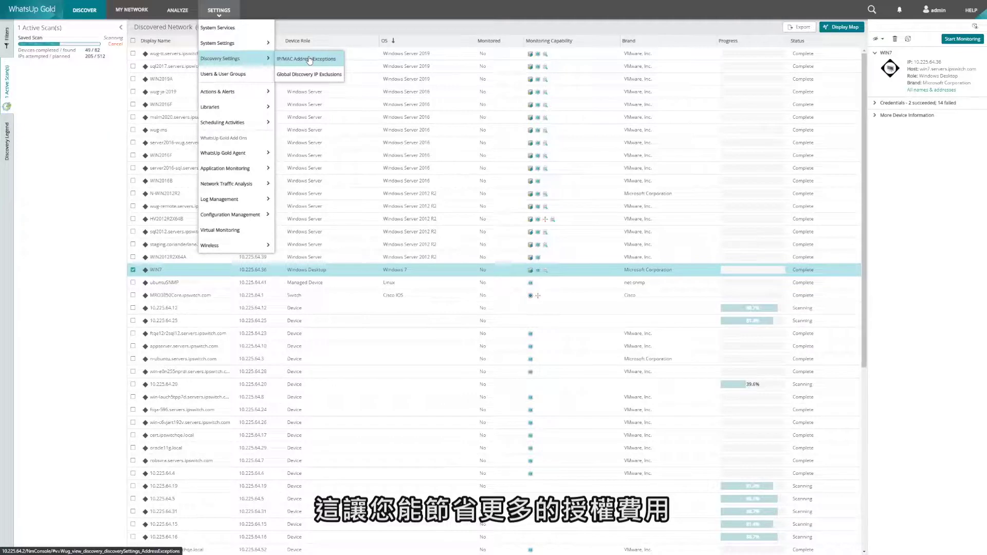
Review the IP/MAC Address Exceptions list, then close it.
{"action": "left_click", "coordinate": [309, 59]}
{"action": "left_click_drag", "start_coordinate": [263, 123], "coordinate": [123, 278]}
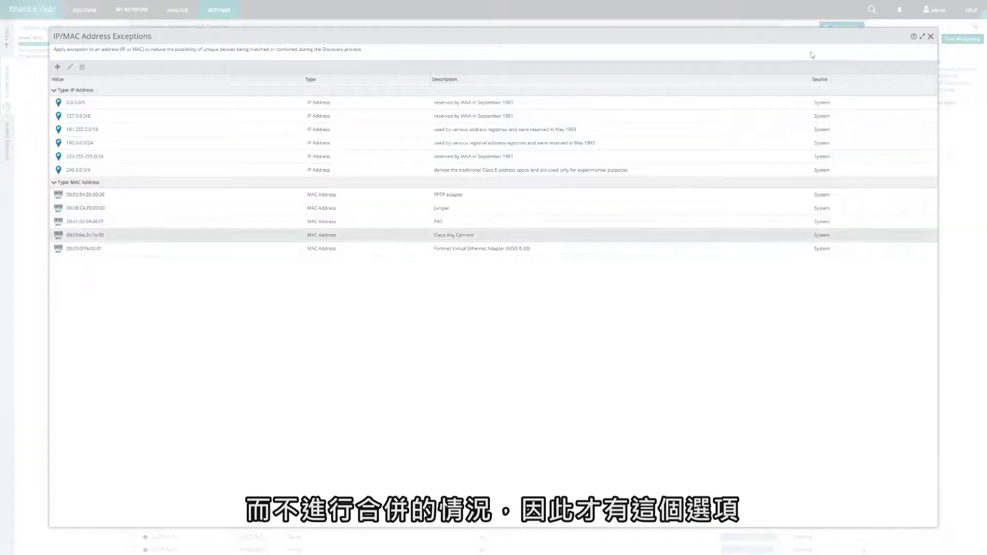
{"action": "left_click", "coordinate": [930, 37]}
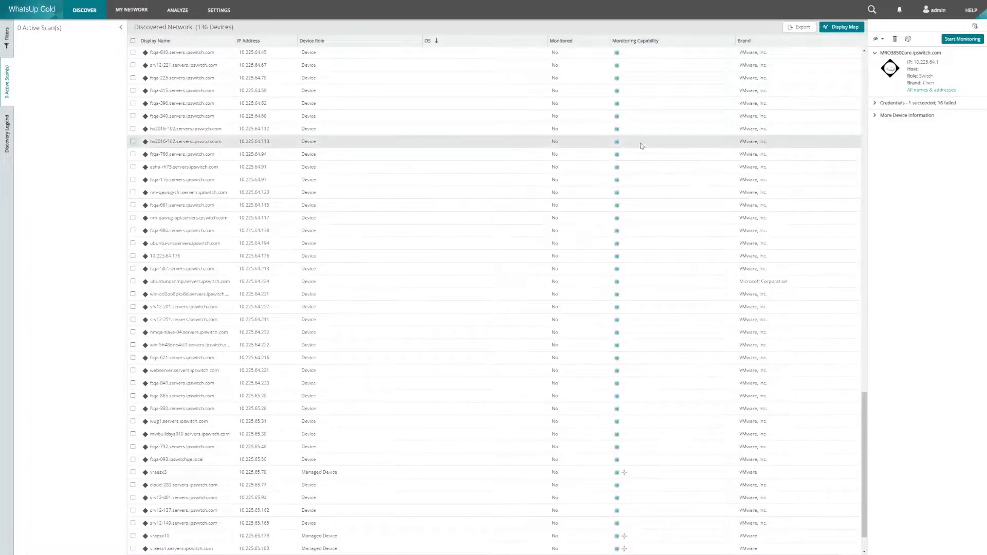
Select all 136 discovered devices and start monitoring them.
{"action": "left_click", "coordinate": [134, 41]}
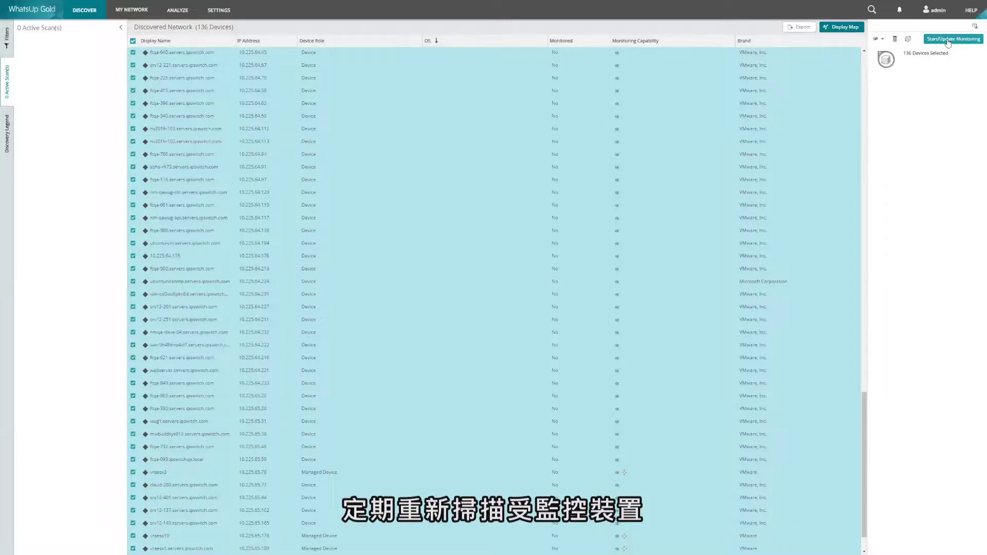
{"action": "left_click", "coordinate": [947, 40]}
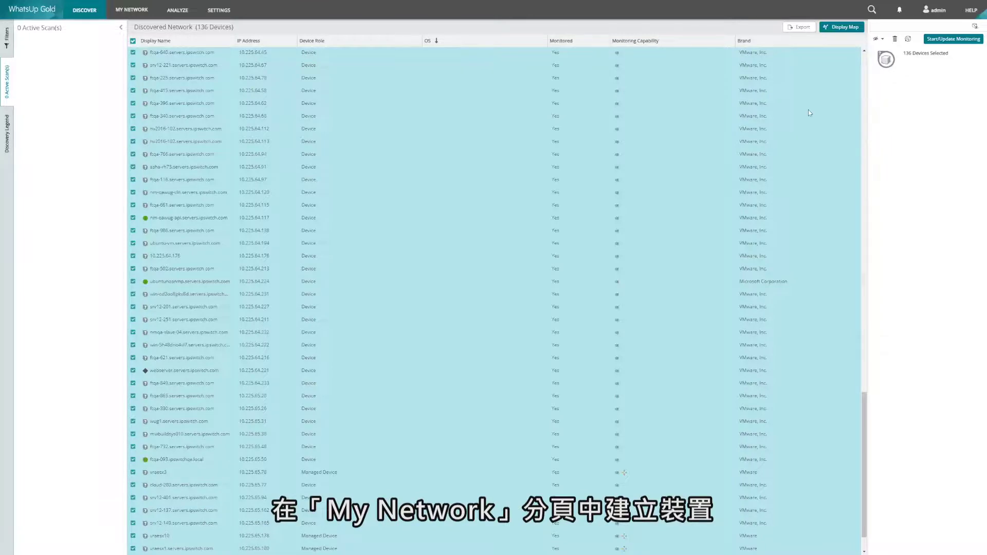
Show My Network as a topology map with the device list beneath, and open the device filters.
{"action": "left_click", "coordinate": [133, 11]}
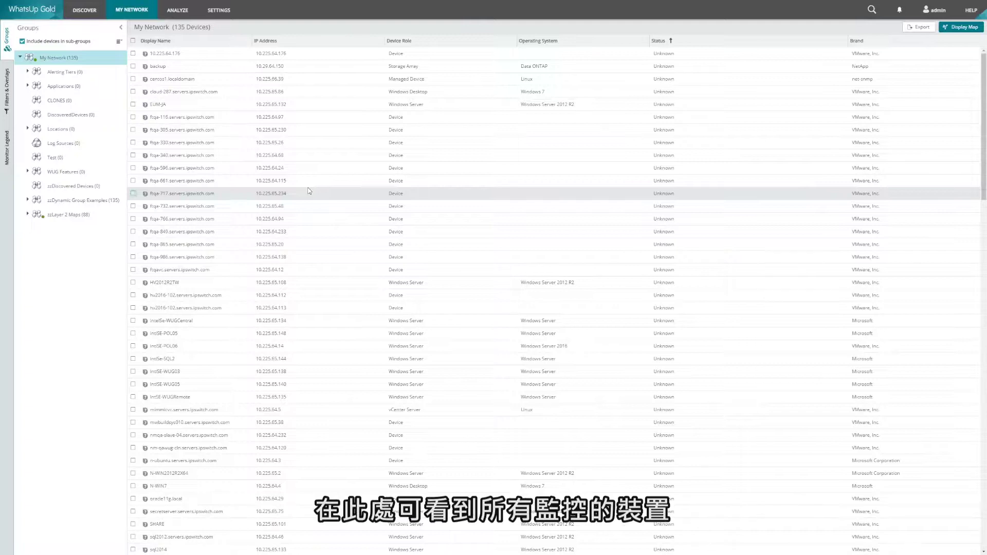
{"action": "left_click", "coordinate": [959, 29]}
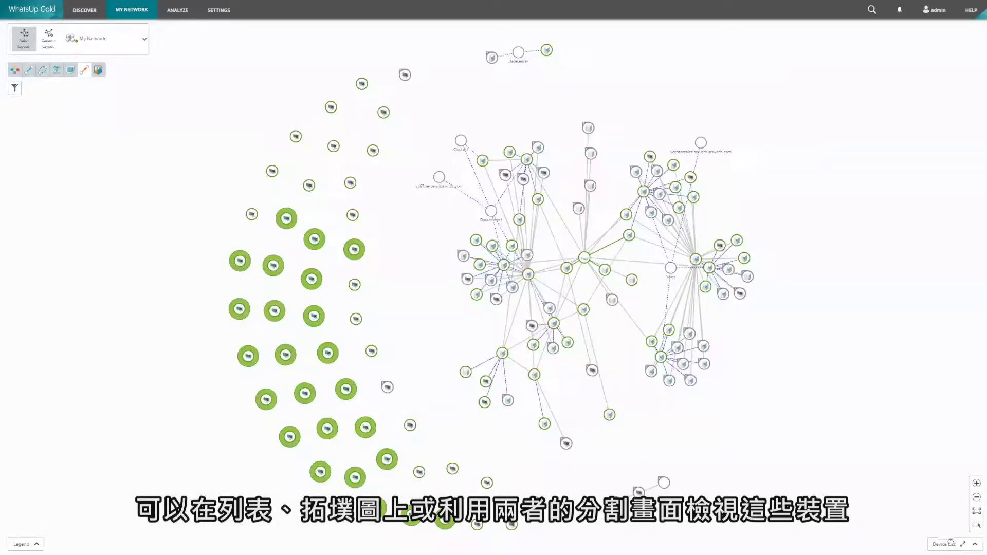
{"action": "left_click", "coordinate": [976, 545]}
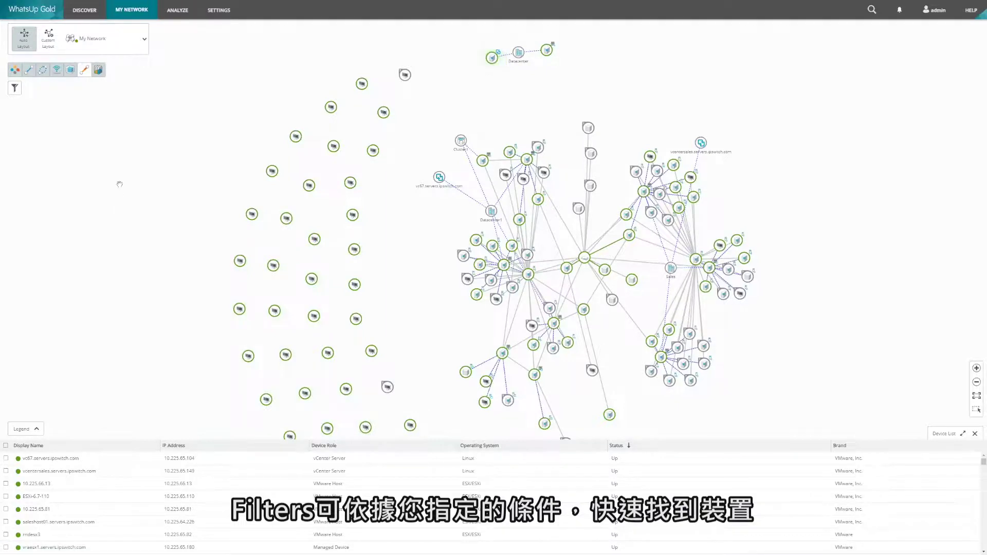
{"action": "left_click", "coordinate": [16, 88]}
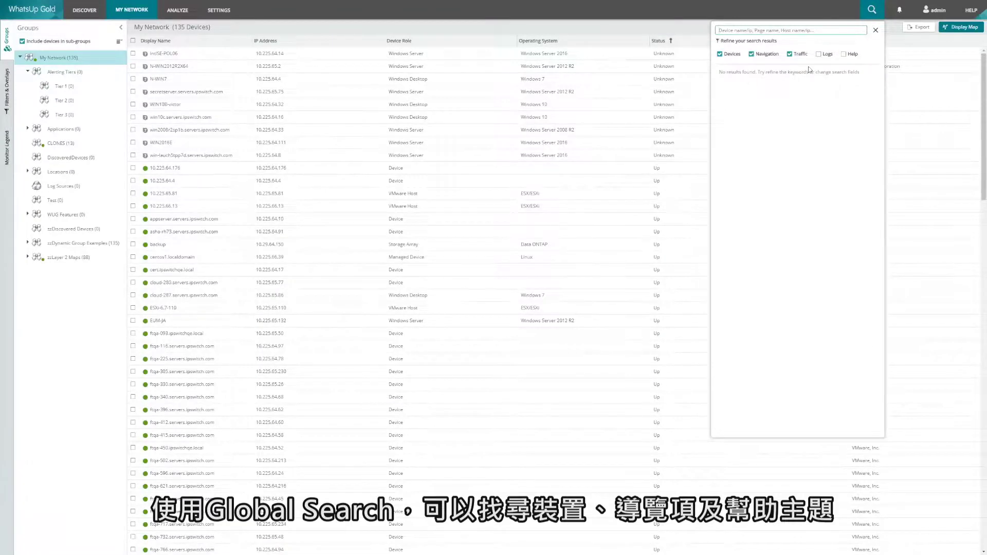
Include Logs in global search, try the query '10.225.6', then clear it and close search.
{"action": "left_click", "coordinate": [818, 54]}
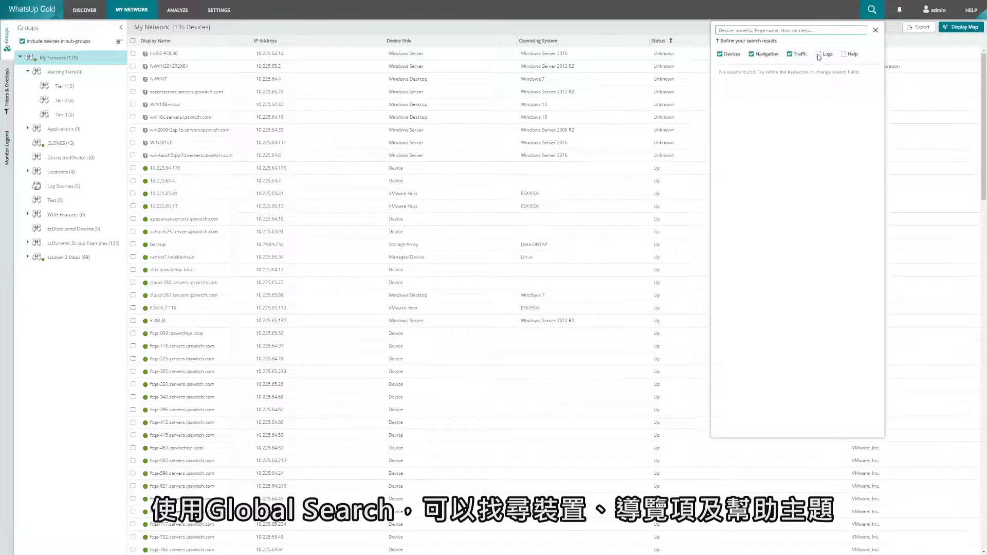
{"action": "left_click", "coordinate": [783, 31]}
{"action": "type", "text": "10.225.64"}
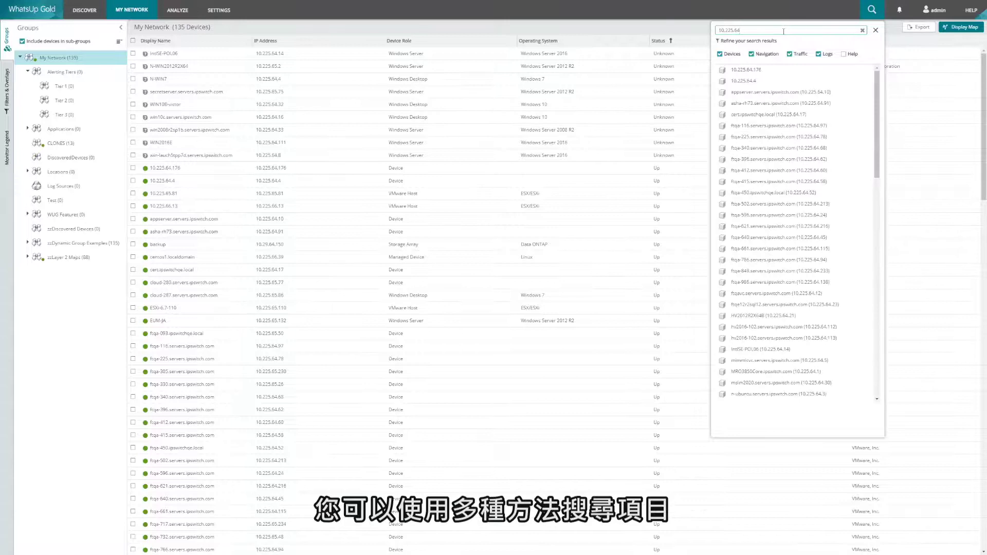
{"action": "key", "text": "ctrl+a"}
{"action": "key", "text": "BackSpace"}
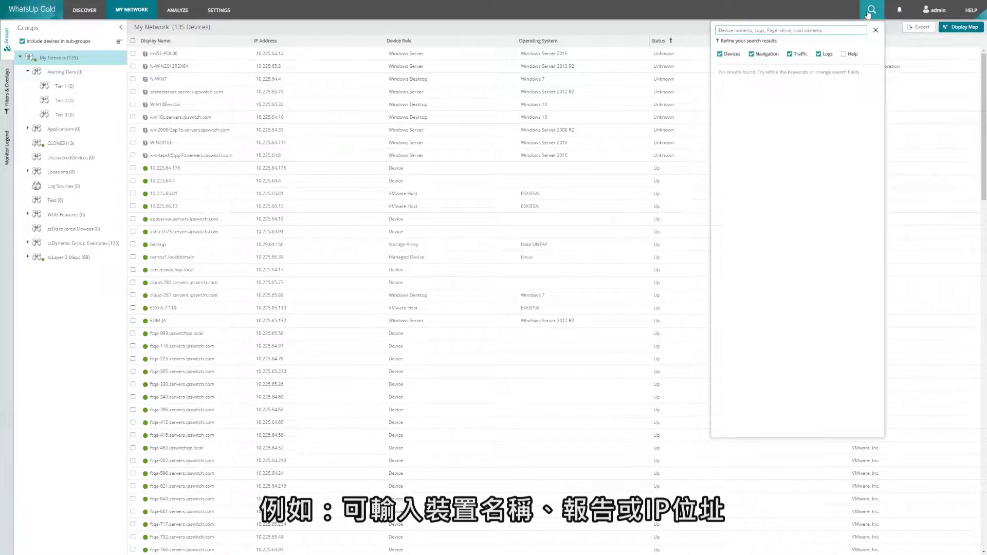
{"action": "left_click", "coordinate": [872, 9]}
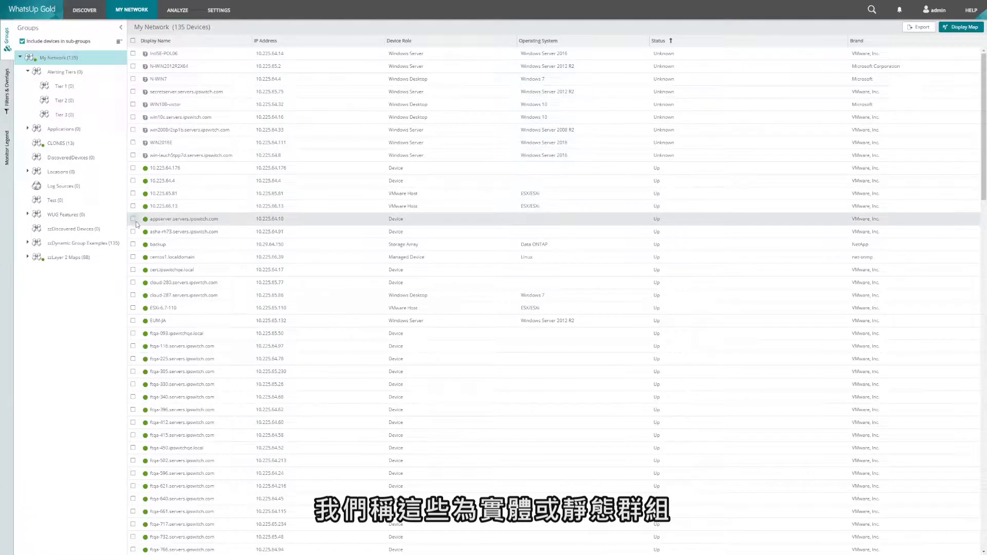
Copy the devices from appserver through EUM-JA into the CLONES group.
{"action": "left_click", "coordinate": [189, 219]}
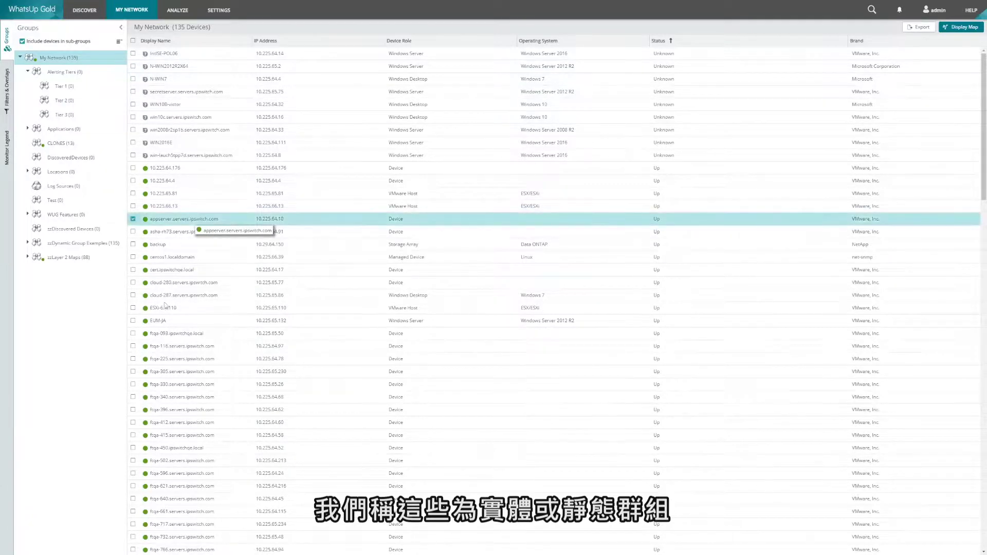
{"action": "left_click", "coordinate": [162, 320], "text": "shift"}
{"action": "right_click", "coordinate": [198, 288]}
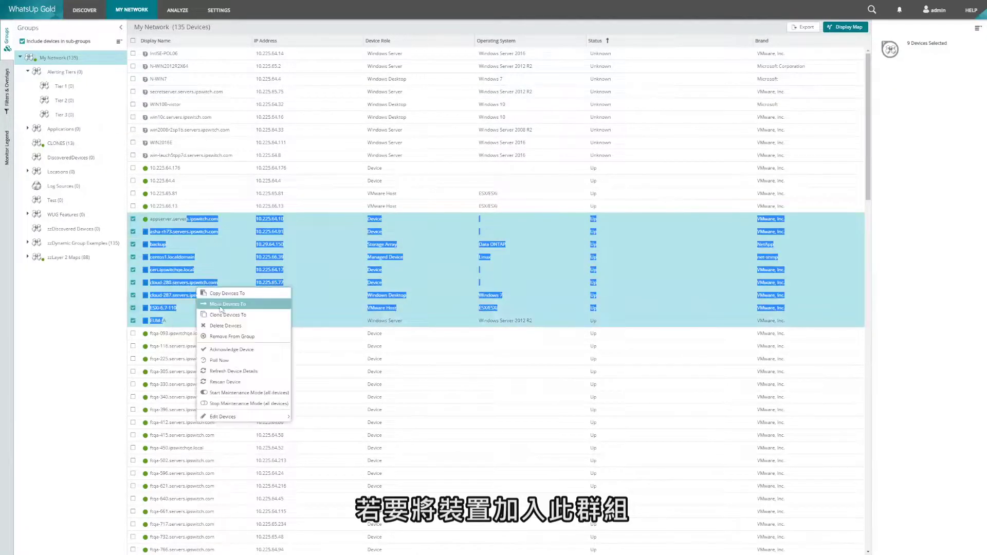
{"action": "left_click", "coordinate": [223, 292]}
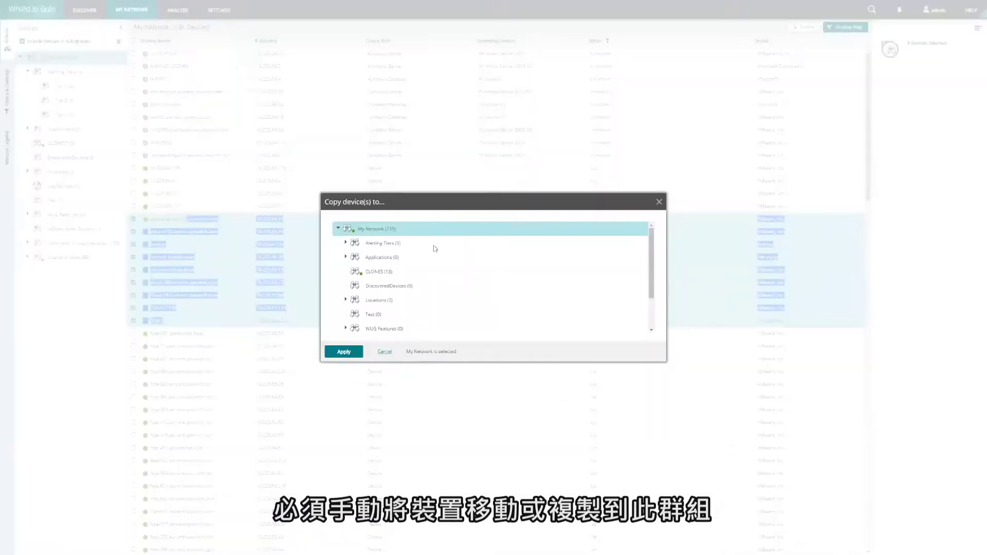
{"action": "left_click", "coordinate": [401, 272]}
{"action": "left_click", "coordinate": [343, 352]}
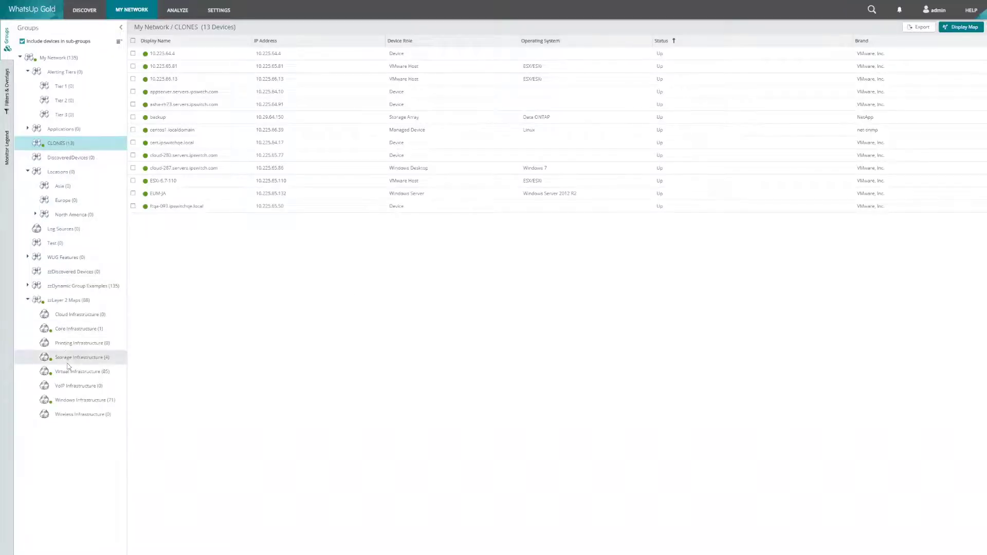
Open the Core Infrastructure group's editor and scroll through its device membership filters.
{"action": "left_click", "coordinate": [72, 330]}
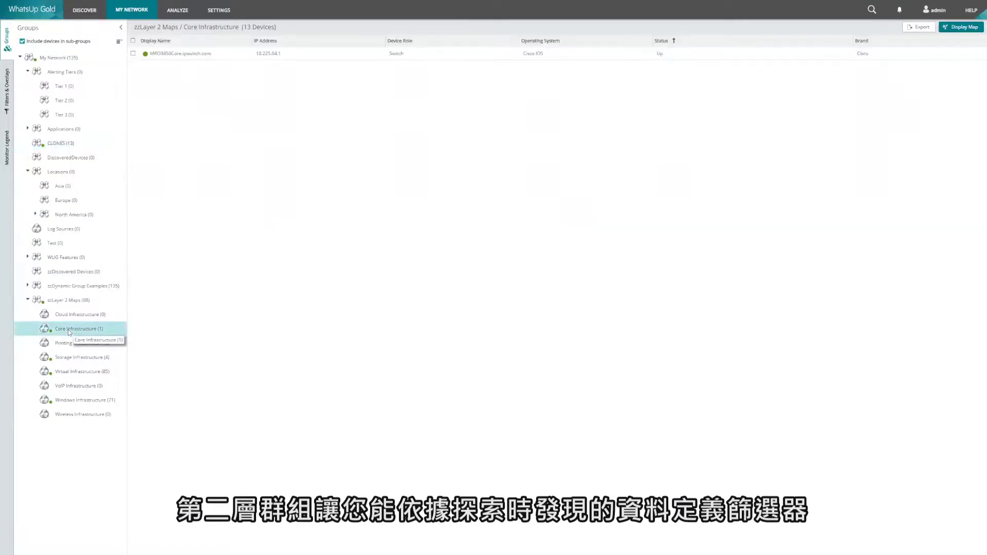
{"action": "right_click", "coordinate": [73, 329]}
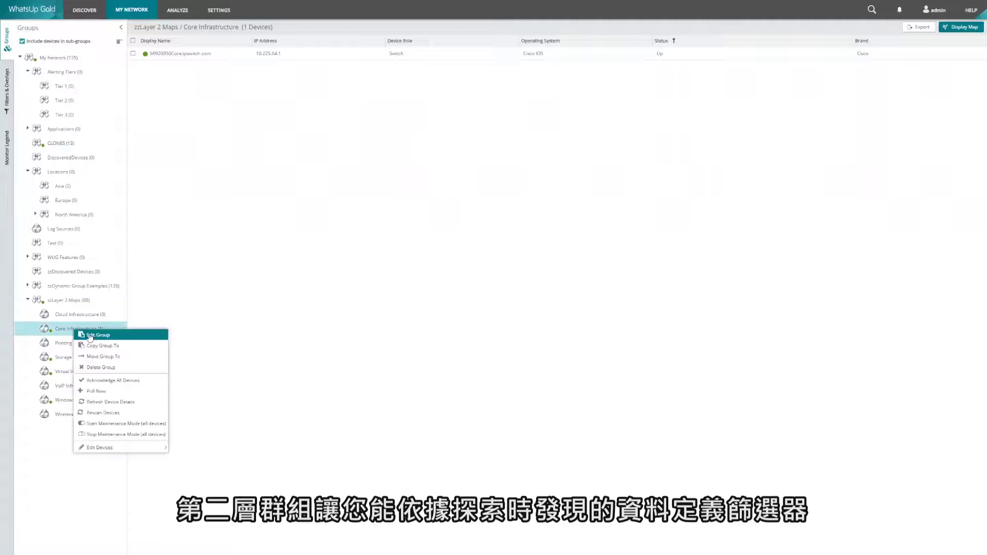
{"action": "left_click", "coordinate": [351, 320]}
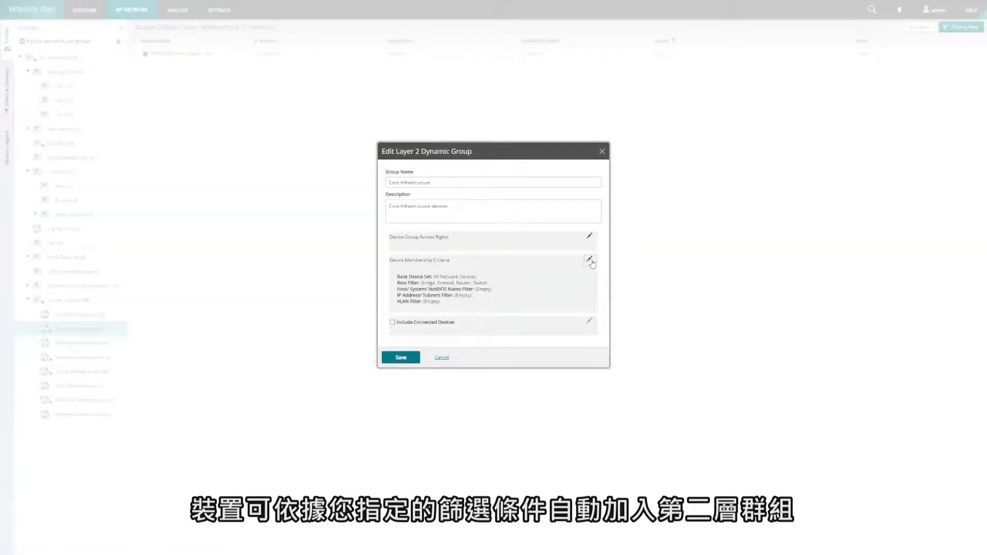
{"action": "left_click", "coordinate": [589, 259]}
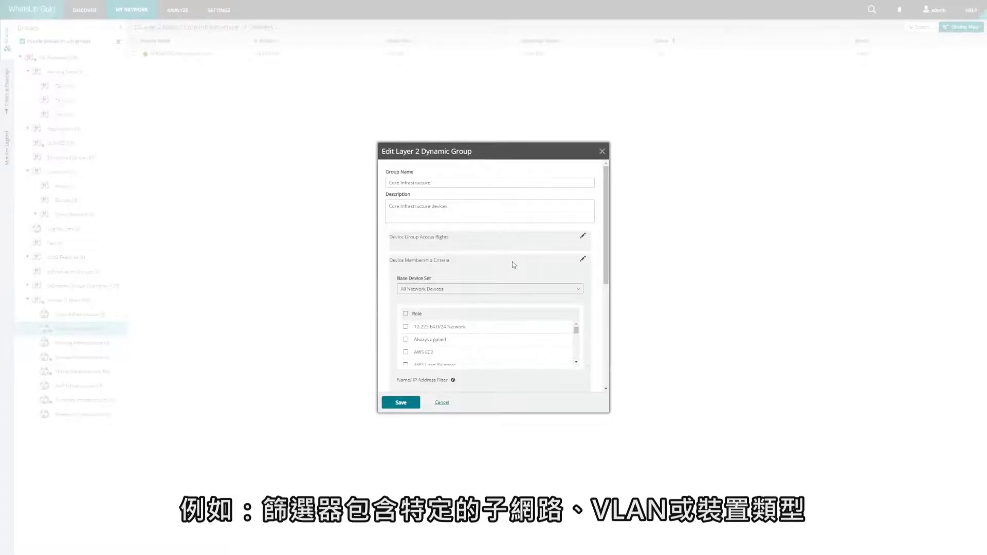
{"action": "scroll", "coordinate": [513, 267], "scroll_direction": "down", "scroll_amount": 1}
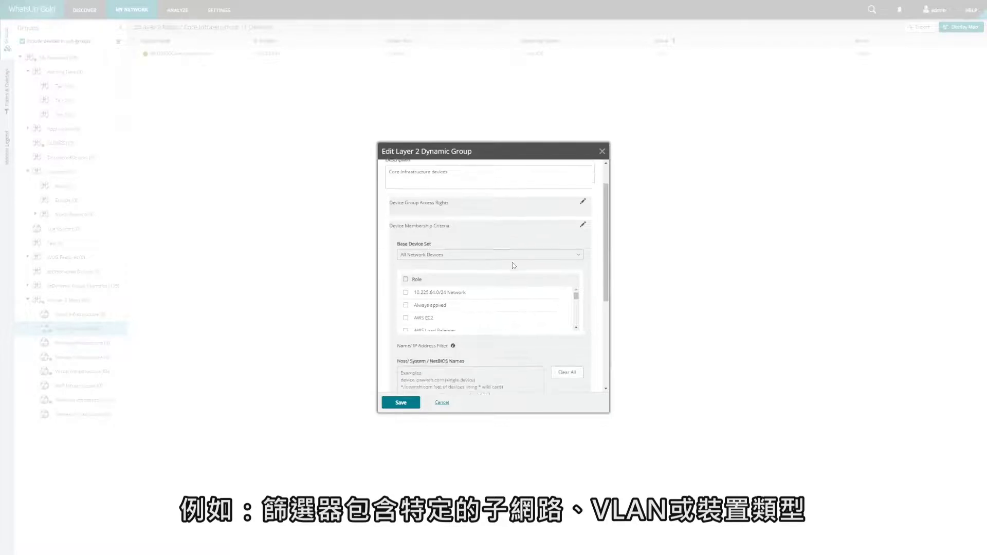
{"action": "scroll", "coordinate": [493, 283], "scroll_direction": "down", "scroll_amount": 1}
{"action": "scroll", "coordinate": [472, 294], "scroll_direction": "down", "scroll_amount": 1}
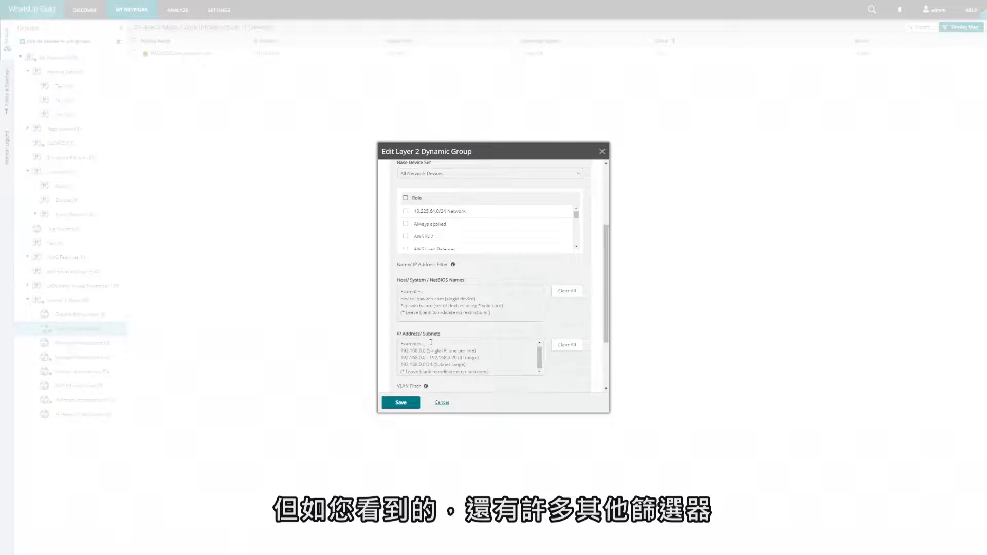
{"action": "scroll", "coordinate": [437, 360], "scroll_direction": "down", "scroll_amount": 2}
{"action": "scroll", "coordinate": [453, 216], "scroll_direction": "up", "scroll_amount": 2}
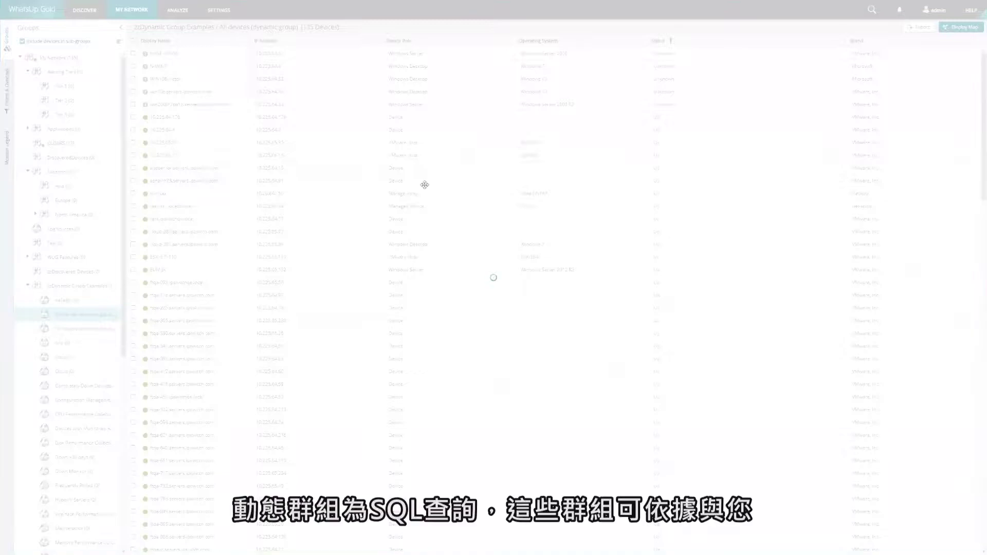
Select the dynamic group's SQL filter text, cancel without saving, and show all My Network devices.
{"action": "left_click", "coordinate": [436, 266]}
{"action": "key", "text": "ctrl+a"}
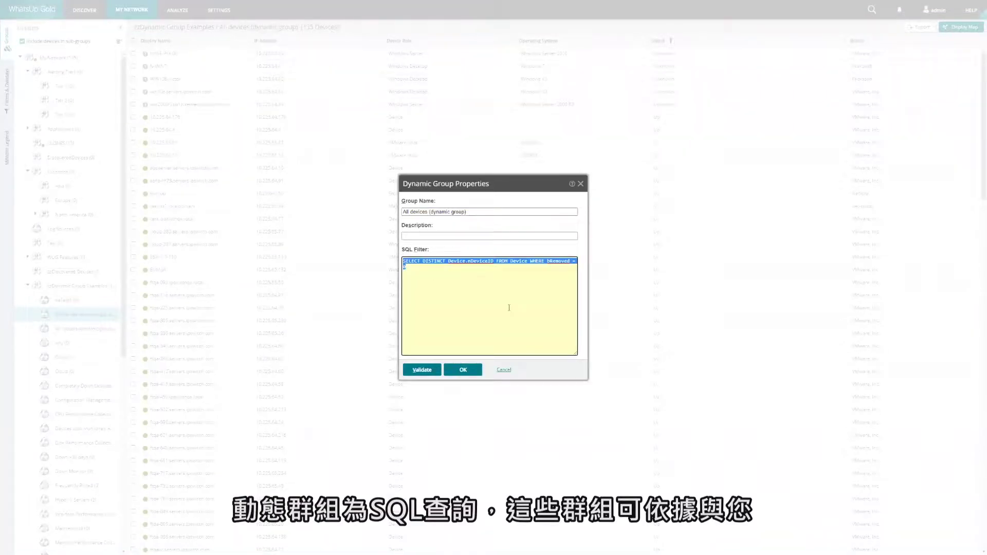
{"action": "left_click", "coordinate": [508, 370]}
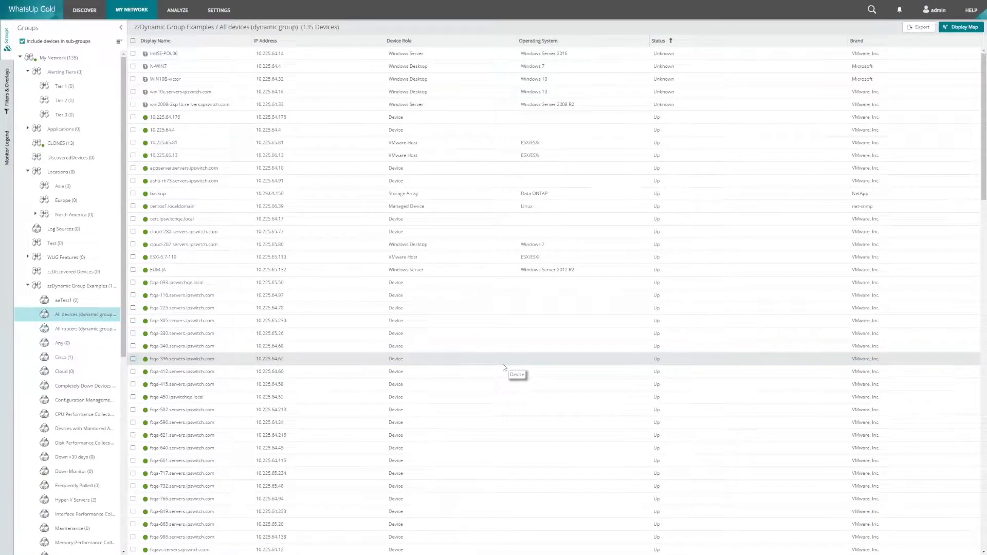
{"action": "left_click", "coordinate": [38, 59]}
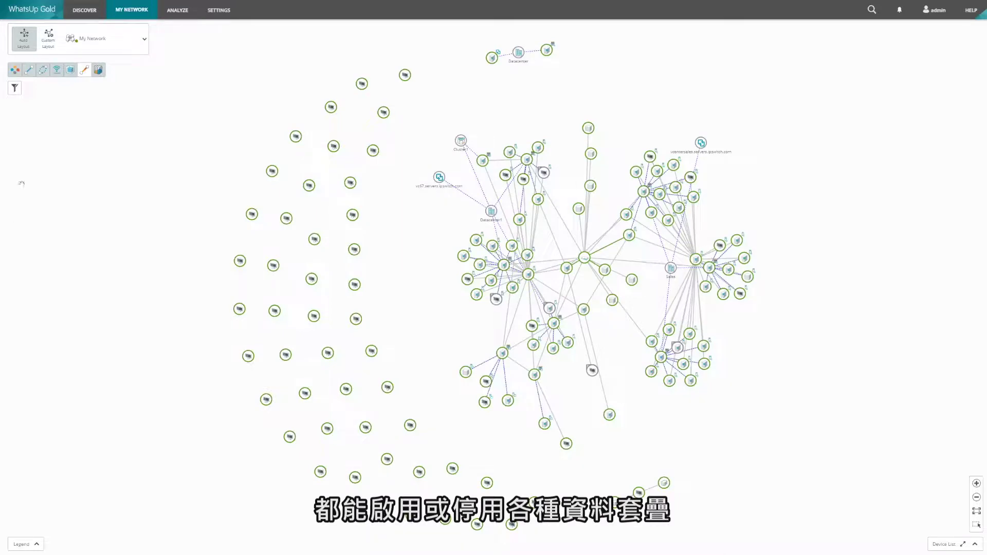
Toggle one of the map's data overlays and switch the My Network map to Custom Layout.
{"action": "left_click", "coordinate": [98, 74]}
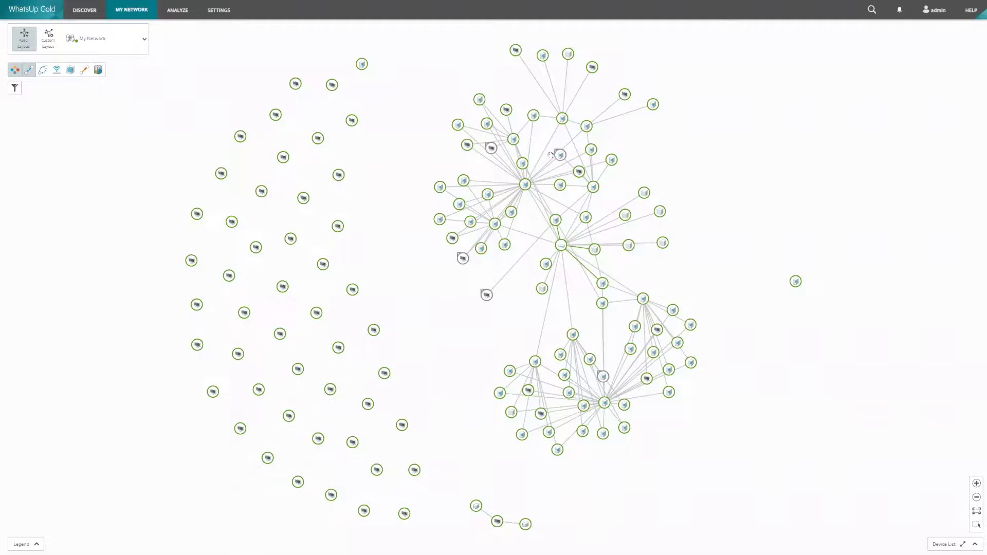
{"action": "left_click", "coordinate": [53, 40]}
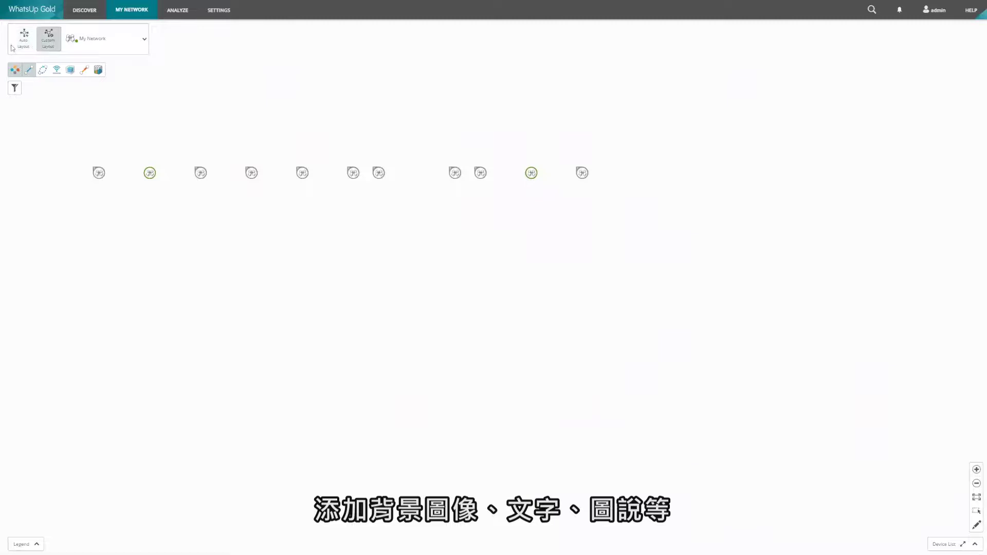
Map the zzLayer 2 Maps group via the group selector, then bring up the settings menu.
{"action": "left_click", "coordinate": [143, 40]}
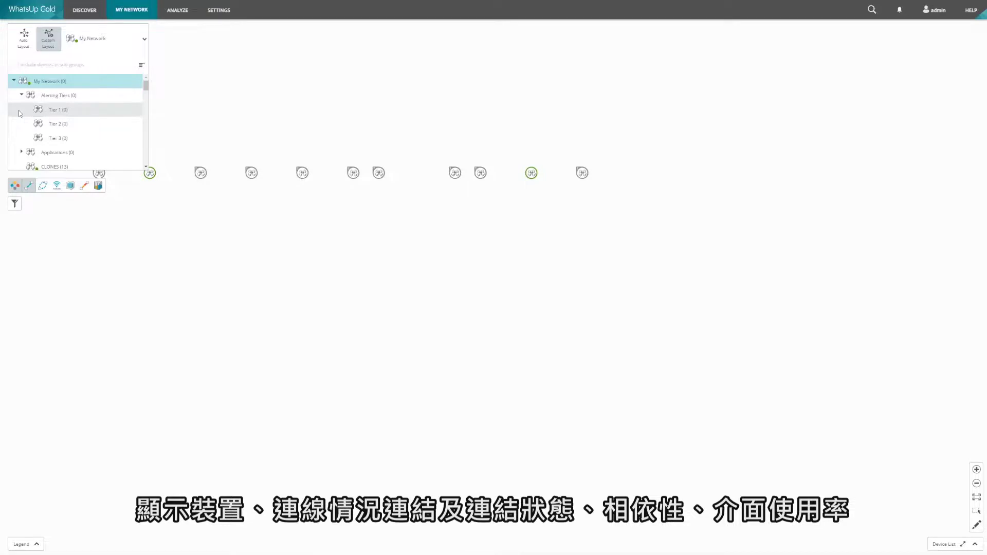
{"action": "scroll", "coordinate": [20, 113], "scroll_direction": "down", "scroll_amount": 2}
{"action": "scroll", "coordinate": [55, 110], "scroll_direction": "down", "scroll_amount": 2}
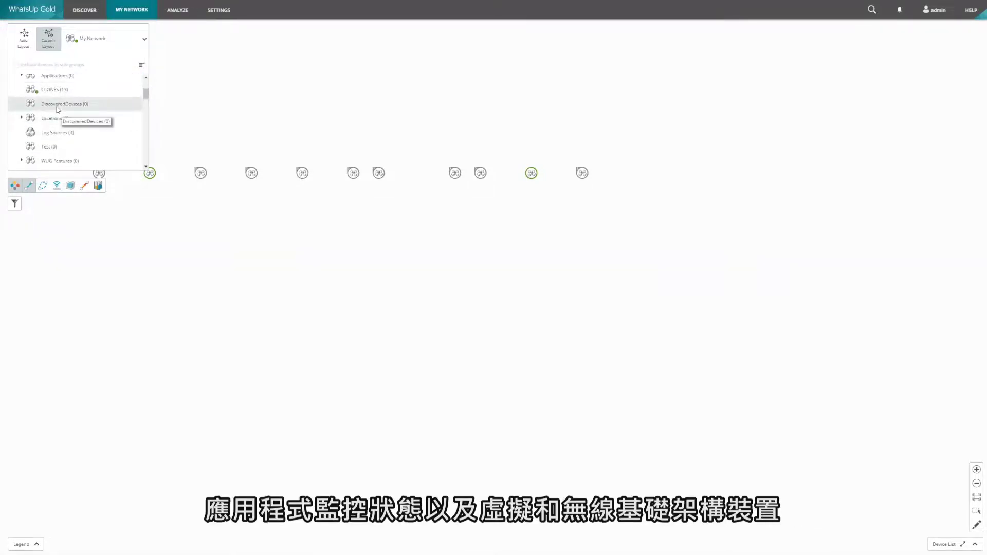
{"action": "scroll", "coordinate": [58, 109], "scroll_direction": "down", "scroll_amount": 2}
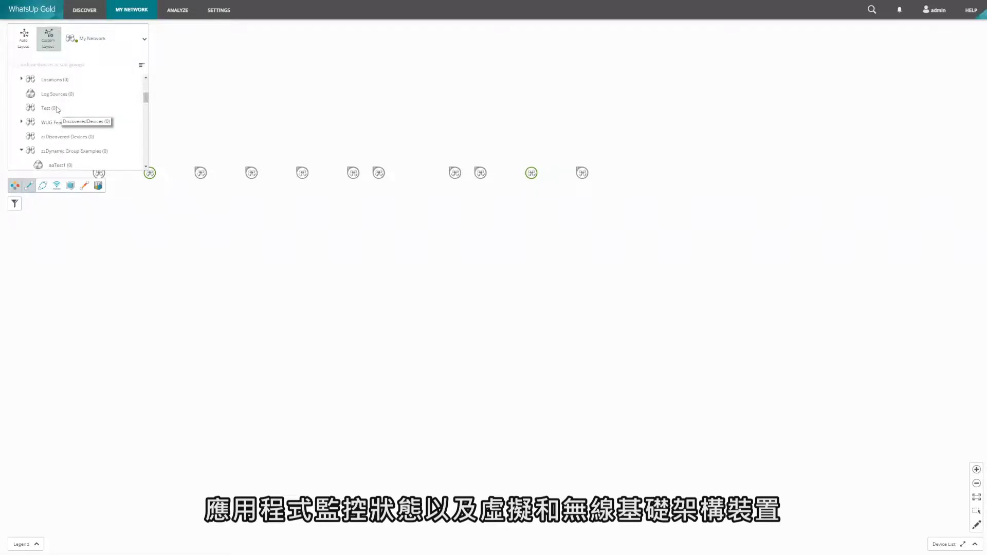
{"action": "left_click", "coordinate": [68, 118]}
{"action": "left_click", "coordinate": [144, 39]}
{"action": "scroll", "coordinate": [90, 128], "scroll_direction": "down", "scroll_amount": 6}
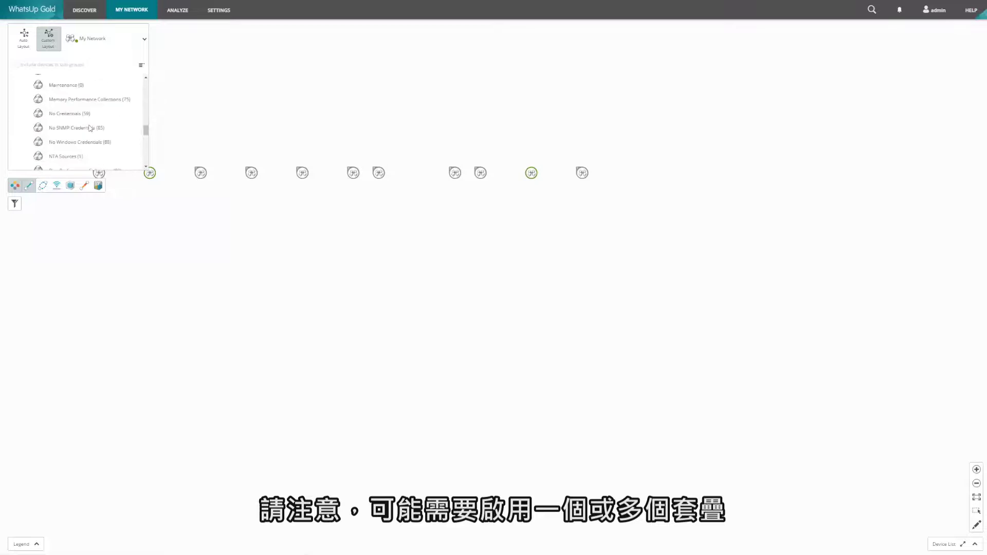
{"action": "scroll", "coordinate": [90, 127], "scroll_direction": "up", "scroll_amount": 2}
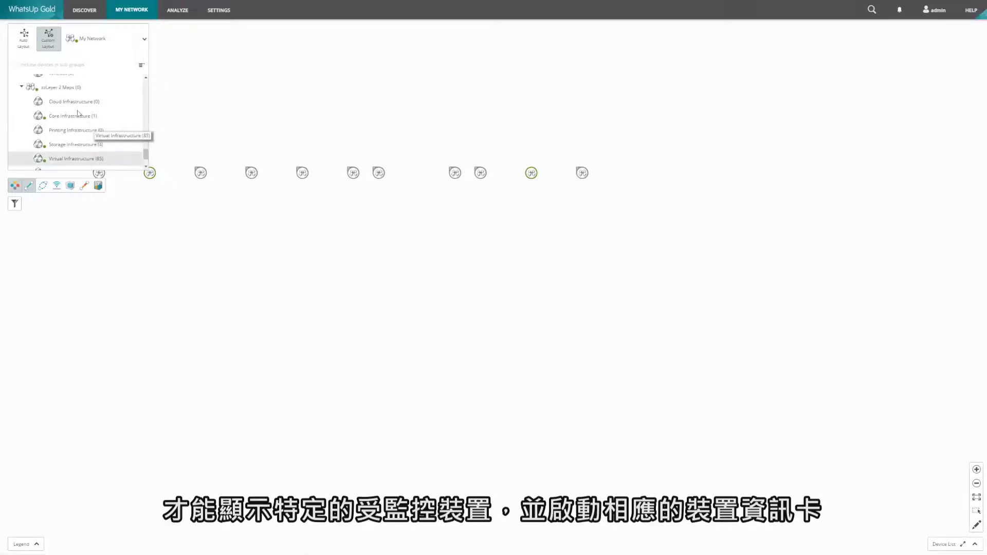
{"action": "left_click", "coordinate": [58, 88]}
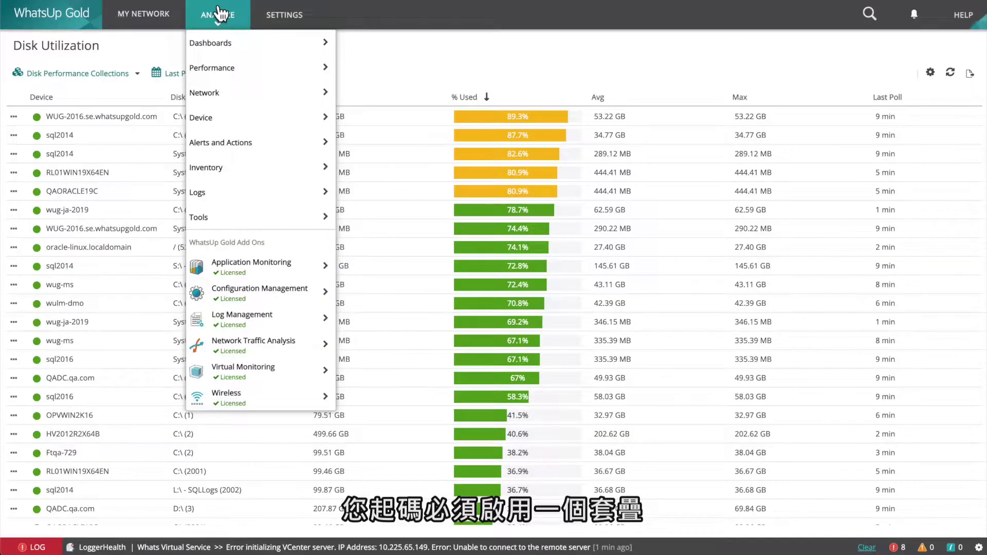
{"action": "left_click", "coordinate": [284, 14]}
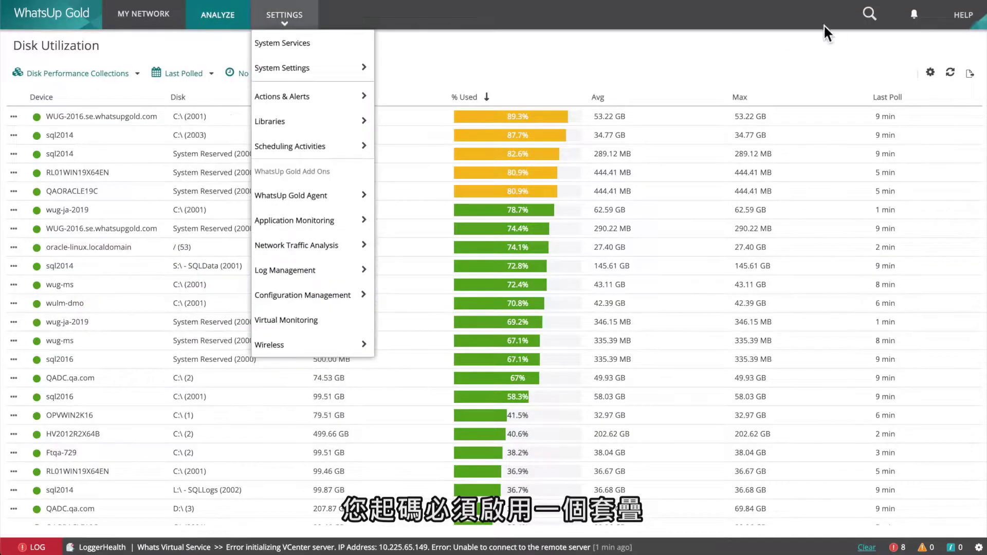
{"action": "left_click", "coordinate": [909, 51]}
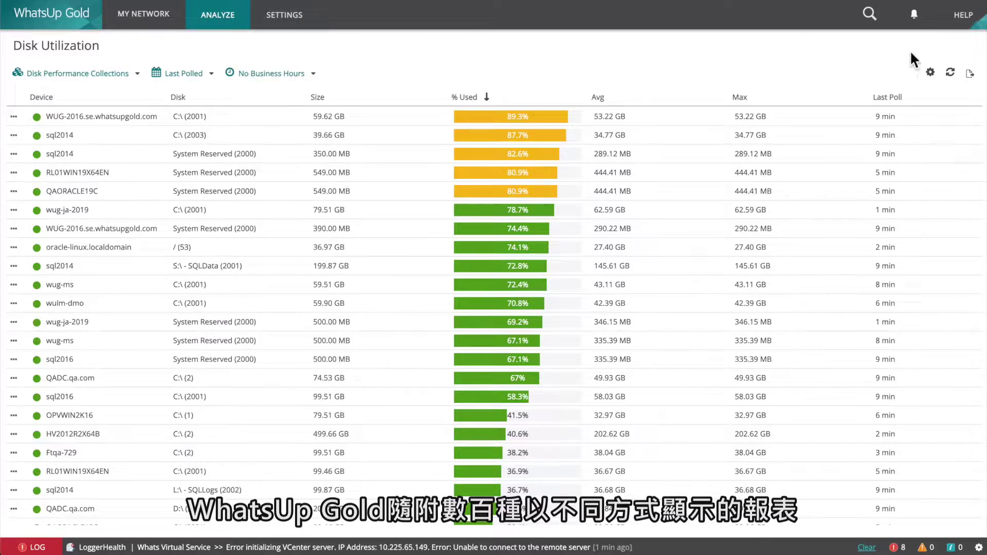
{"action": "left_click", "coordinate": [970, 76]}
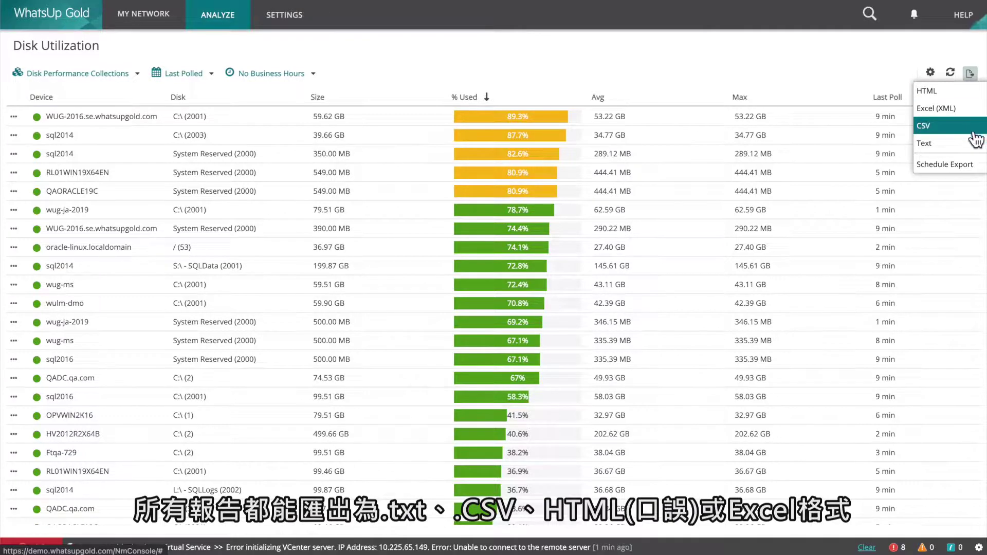
{"action": "left_click", "coordinate": [970, 165]}
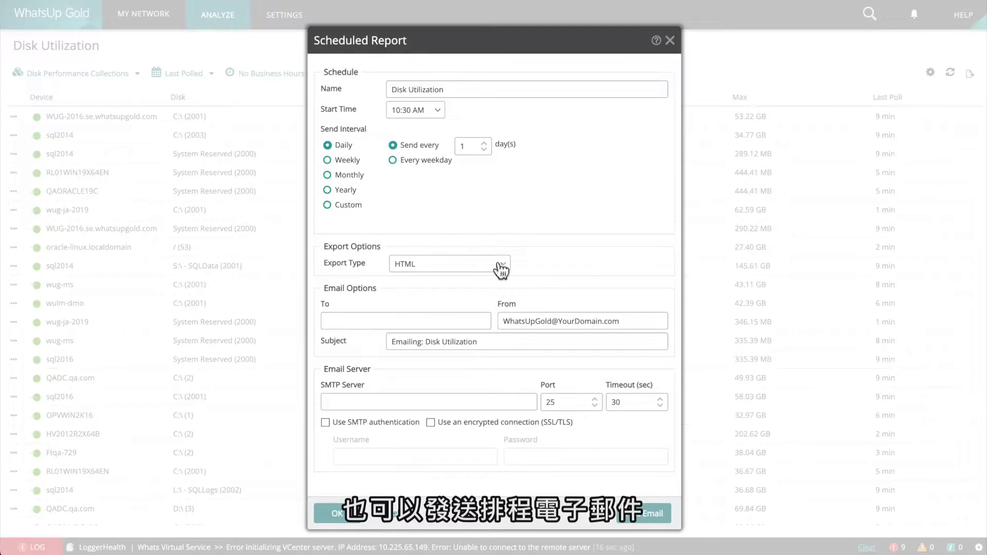
{"action": "left_click", "coordinate": [502, 267]}
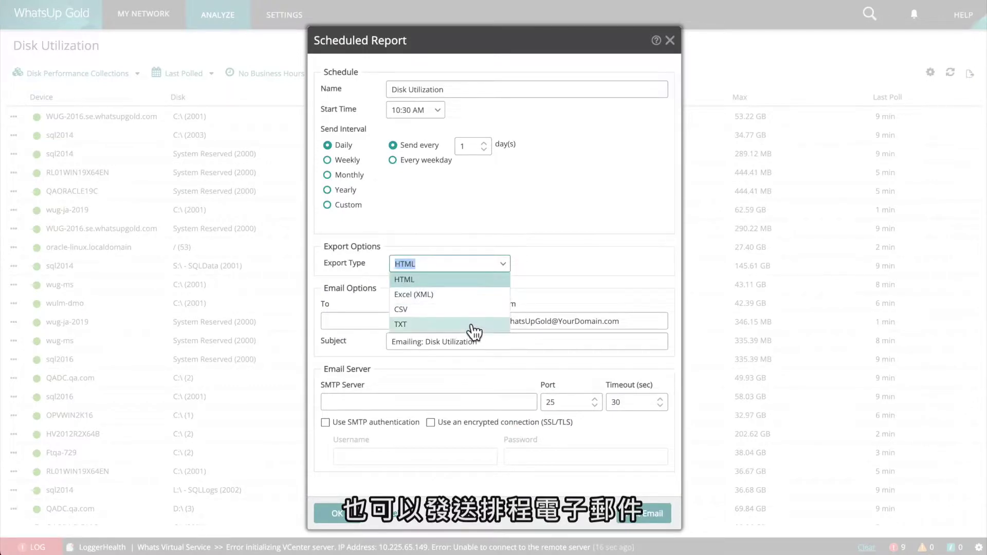
{"action": "left_click", "coordinate": [443, 521]}
{"action": "left_click", "coordinate": [393, 522]}
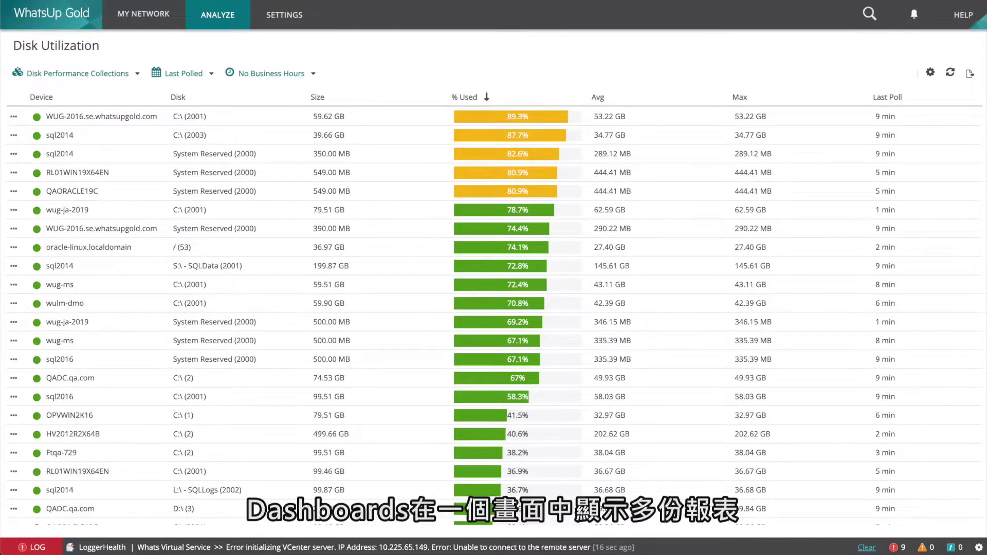
{"action": "left_click", "coordinate": [221, 15]}
{"action": "mouse_move", "coordinate": [226, 41]}
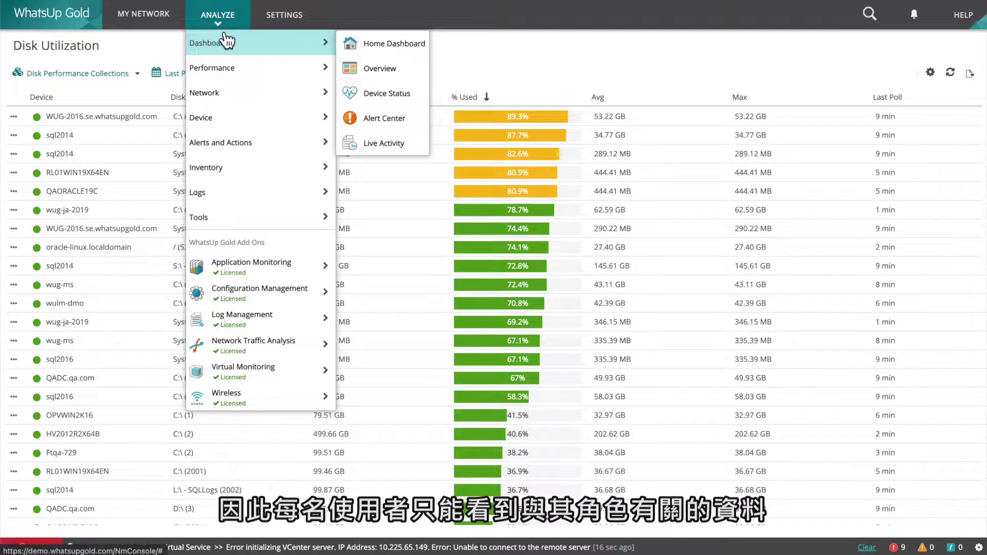
{"action": "mouse_move", "coordinate": [225, 70]}
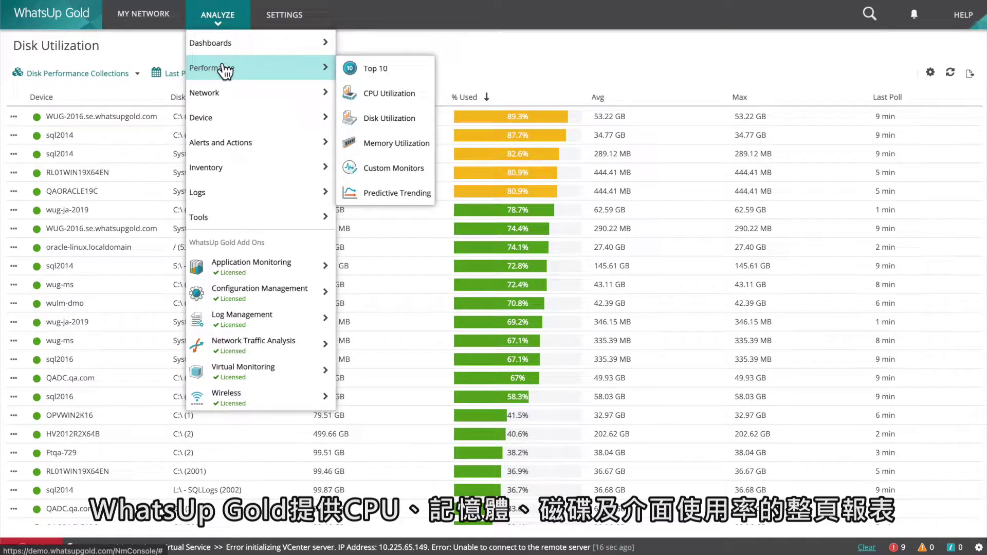
{"action": "left_click", "coordinate": [399, 114]}
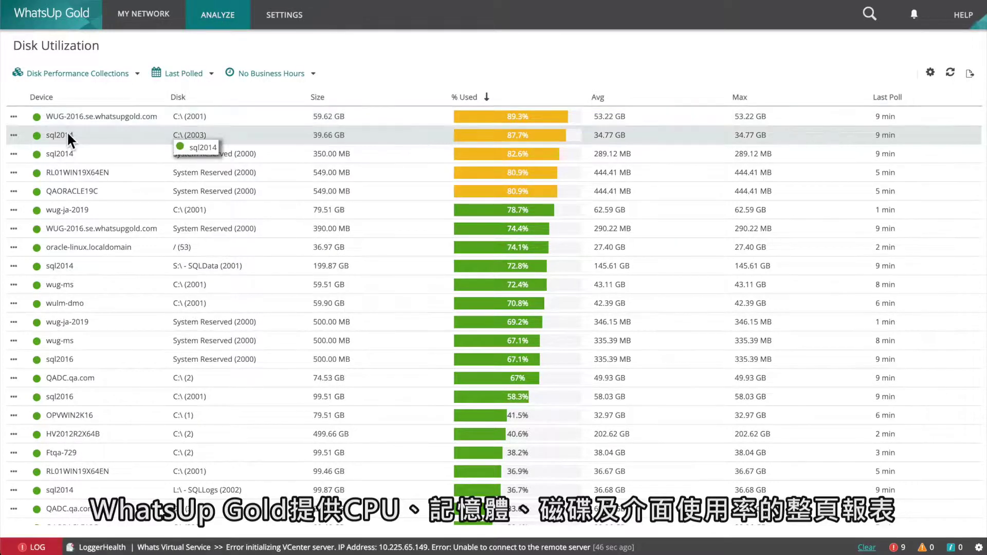
Filter Disk Utilization to the WUG-2016.se.whatsupgold.com disk gauges, check export formats, and refresh.
{"action": "left_click", "coordinate": [14, 117]}
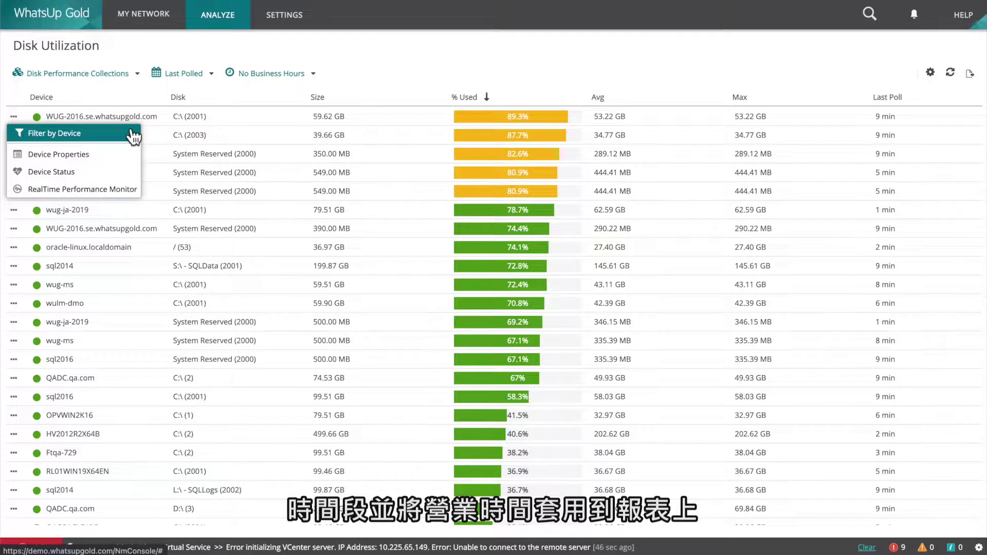
{"action": "left_click", "coordinate": [132, 134]}
{"action": "left_click", "coordinate": [969, 73]}
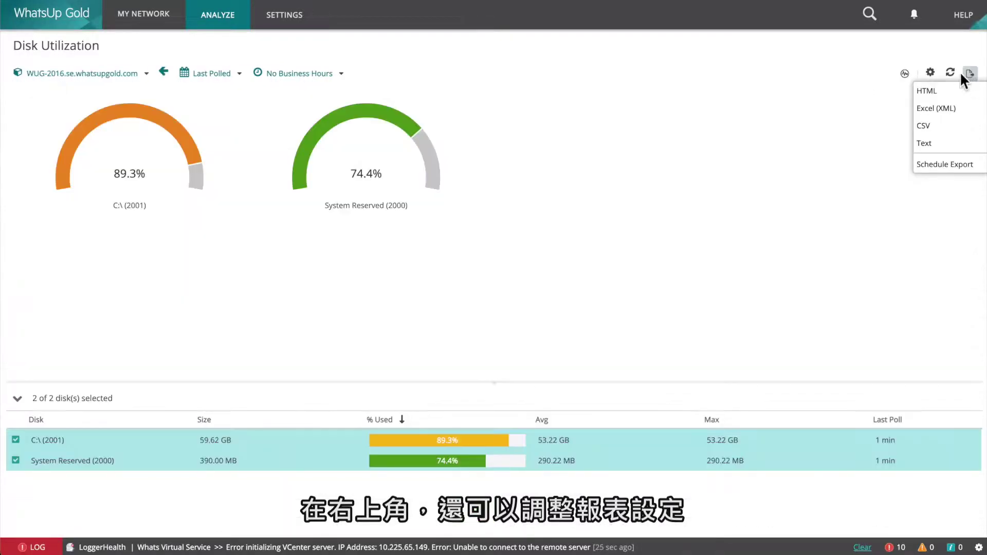
{"action": "left_click", "coordinate": [949, 77]}
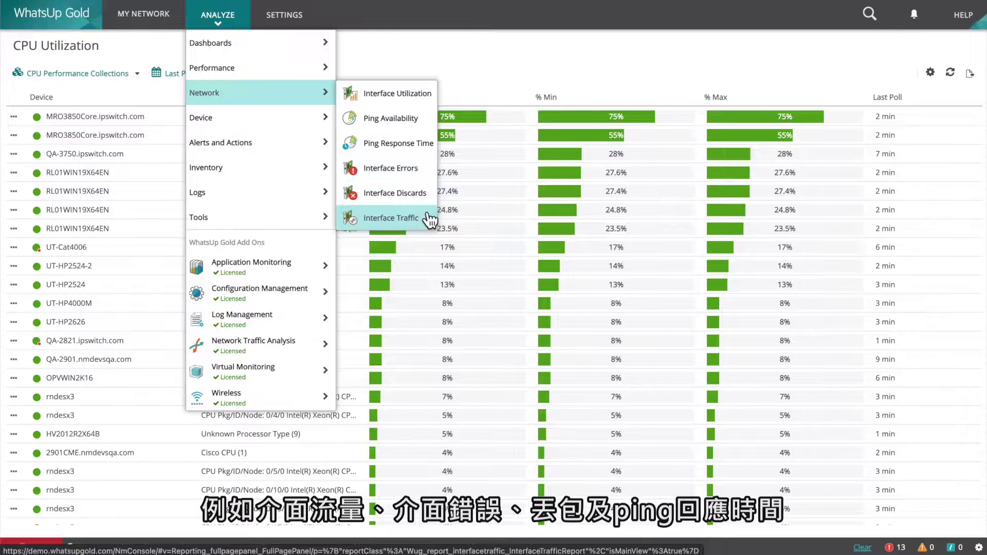
Open the Ping Response Time report, then browse the Analyze menu's Inventory, Logs and Tools submenus.
{"action": "left_click", "coordinate": [431, 146]}
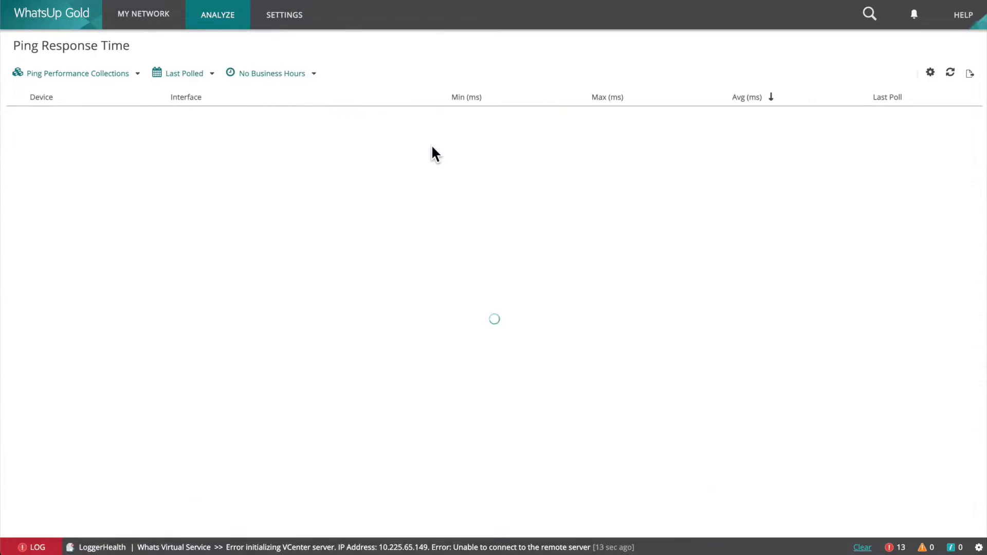
{"action": "left_click", "coordinate": [220, 24]}
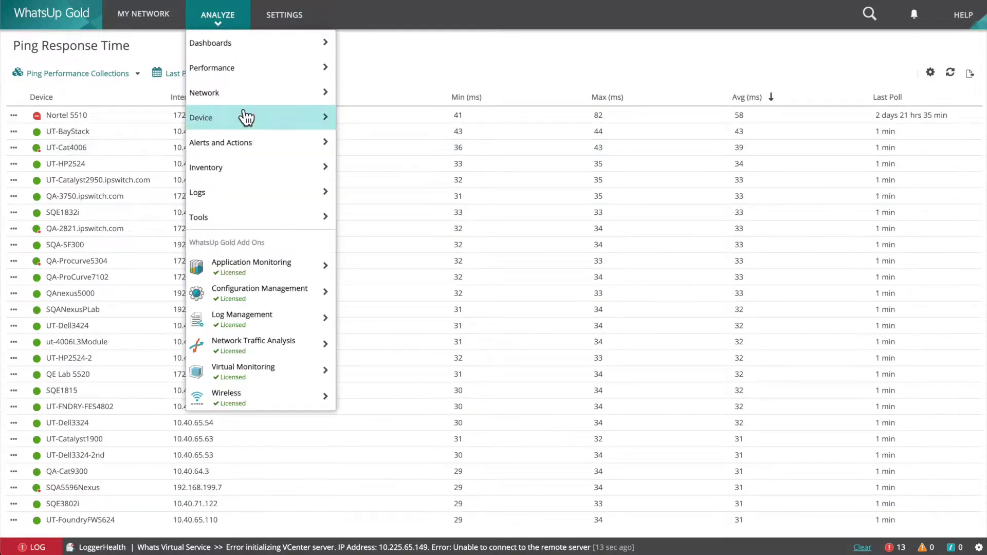
{"action": "mouse_move", "coordinate": [247, 119]}
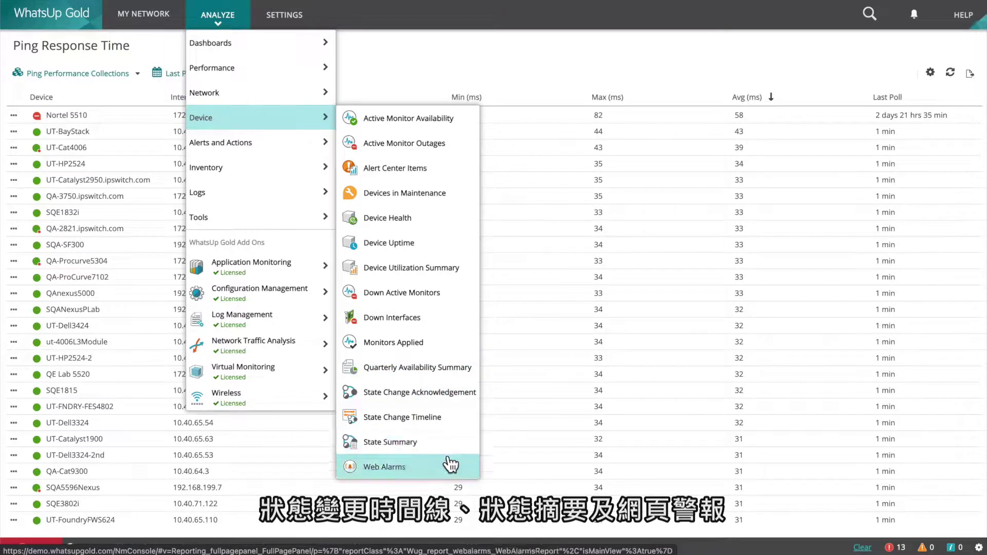
{"action": "mouse_move", "coordinate": [282, 146]}
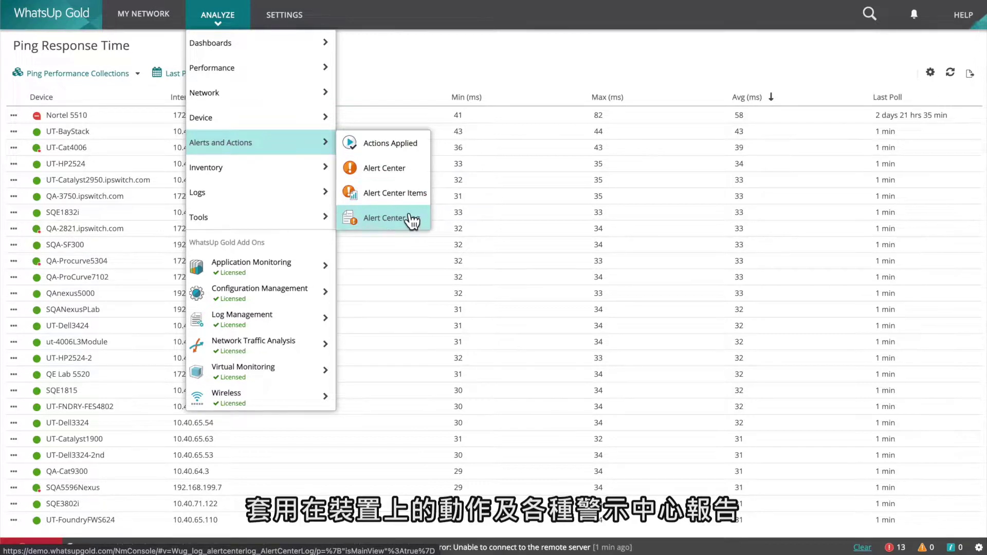
{"action": "mouse_move", "coordinate": [288, 168]}
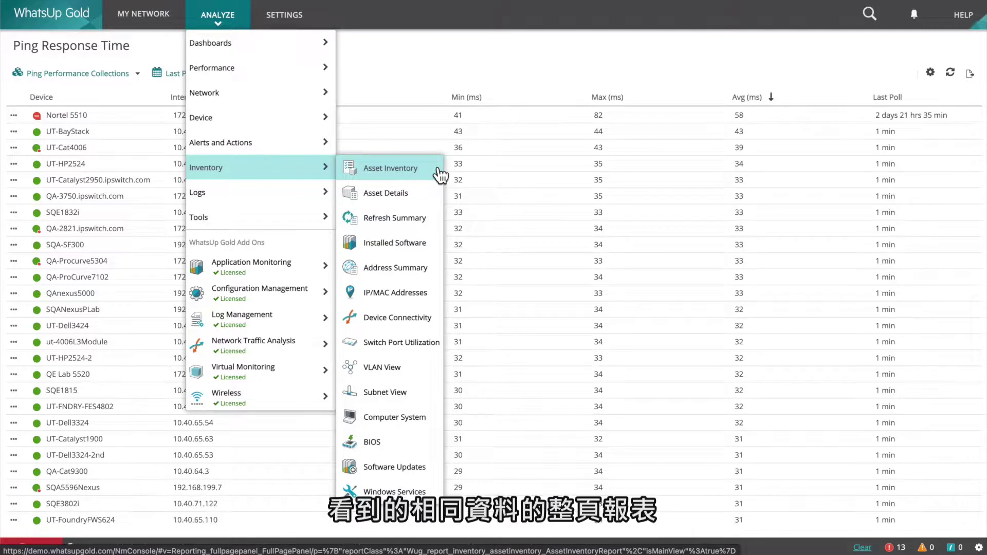
{"action": "mouse_move", "coordinate": [281, 195]}
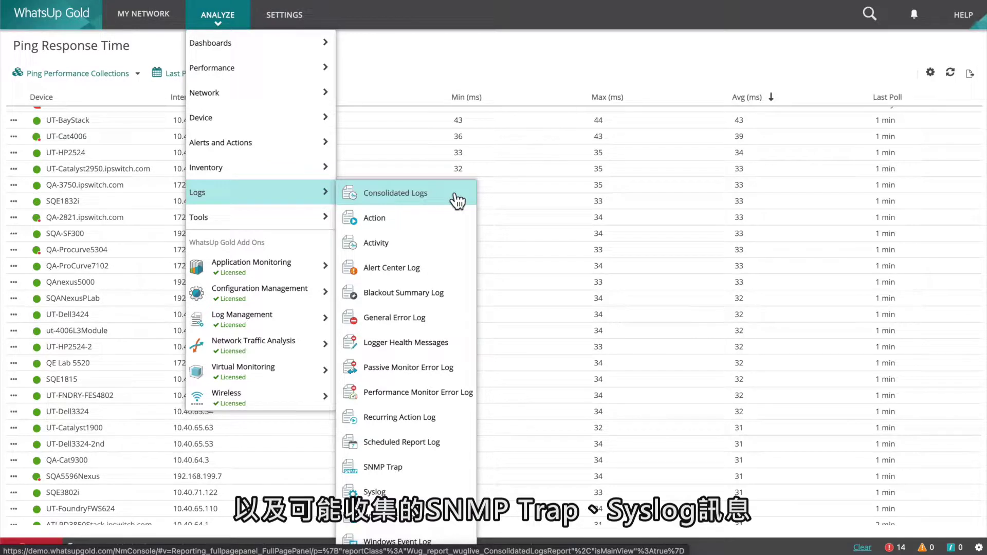
{"action": "mouse_move", "coordinate": [326, 219]}
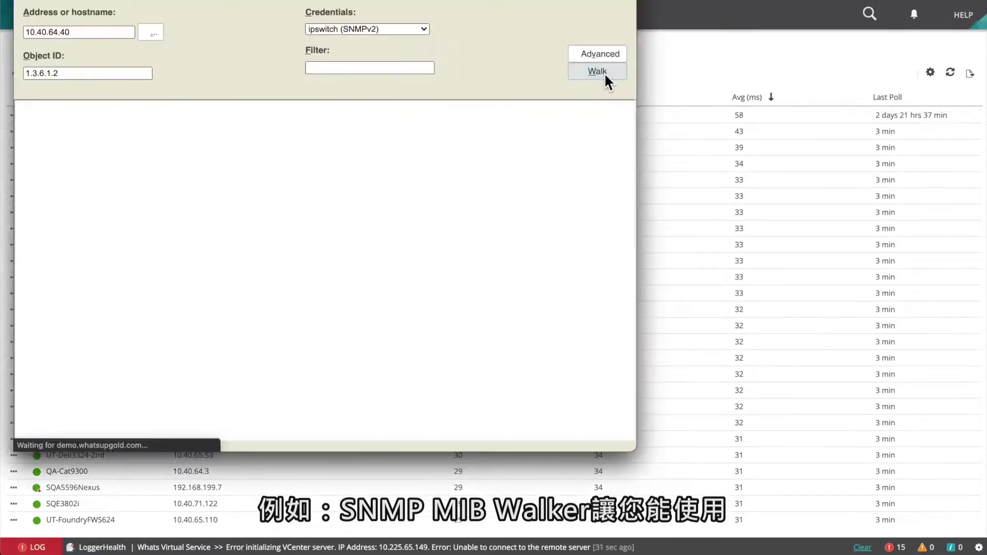
Walk 10.40.64.40's SNMP tree and scroll through its system and interface counters.
{"action": "left_click", "coordinate": [604, 74]}
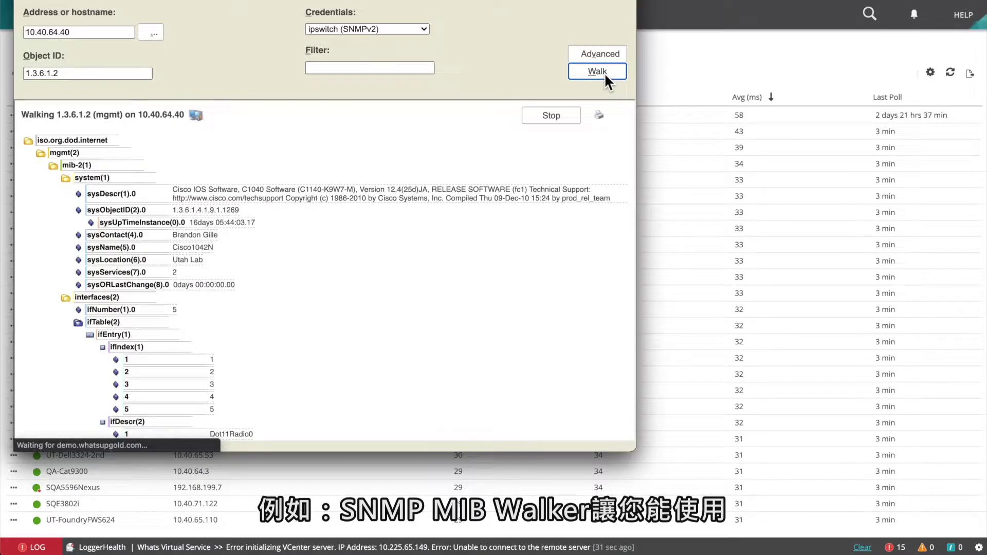
{"action": "scroll", "coordinate": [534, 274], "scroll_direction": "down", "scroll_amount": 1}
{"action": "scroll", "coordinate": [533, 273], "scroll_direction": "down", "scroll_amount": 5}
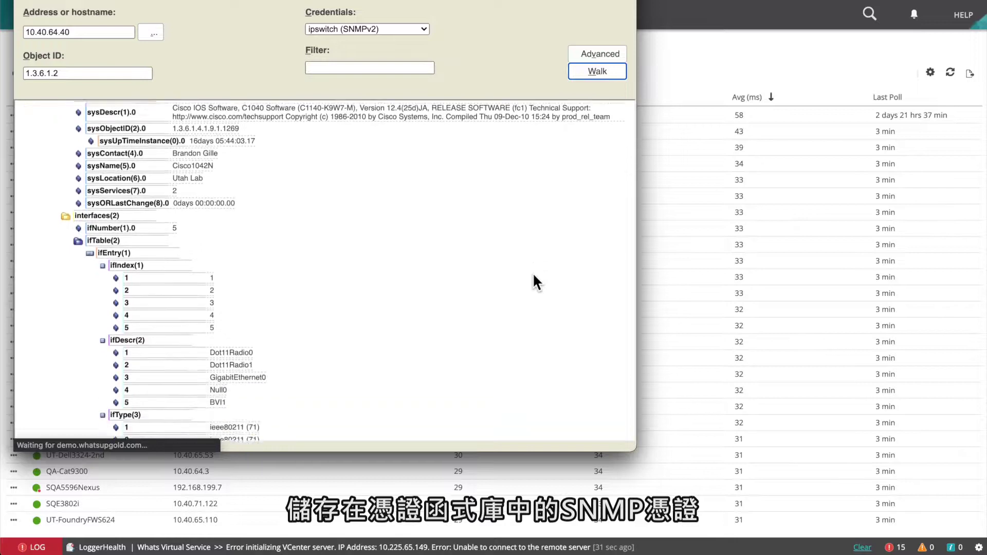
{"action": "scroll", "coordinate": [533, 275], "scroll_direction": "down", "scroll_amount": 10}
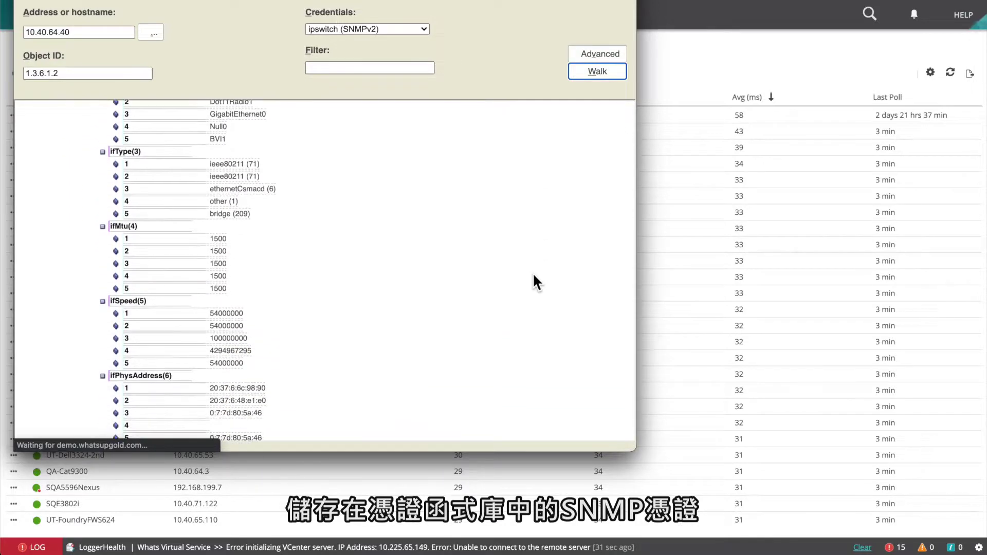
{"action": "scroll", "coordinate": [533, 272], "scroll_direction": "down", "scroll_amount": 3}
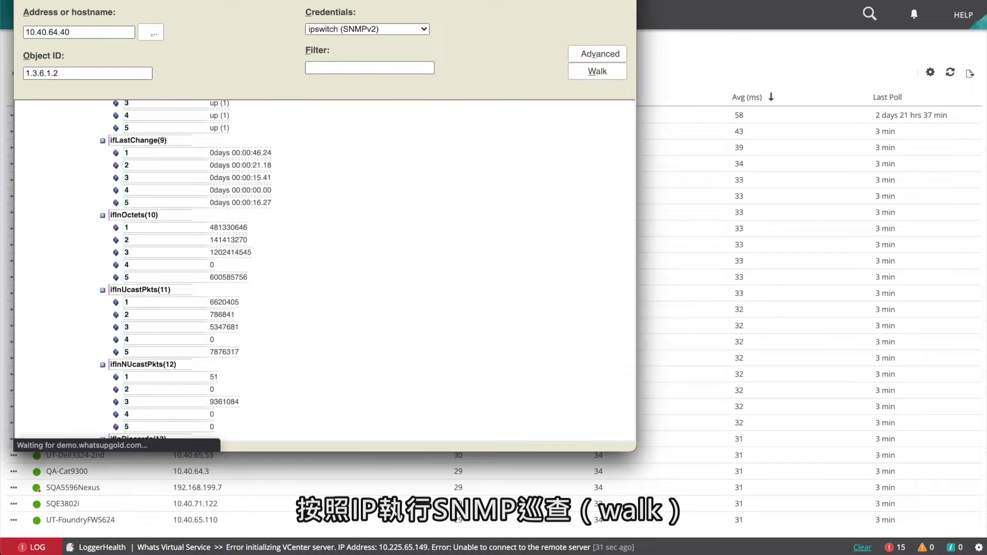
{"action": "scroll", "coordinate": [566, 286], "scroll_direction": "down", "scroll_amount": 1}
{"action": "scroll", "coordinate": [565, 288], "scroll_direction": "down", "scroll_amount": 2}
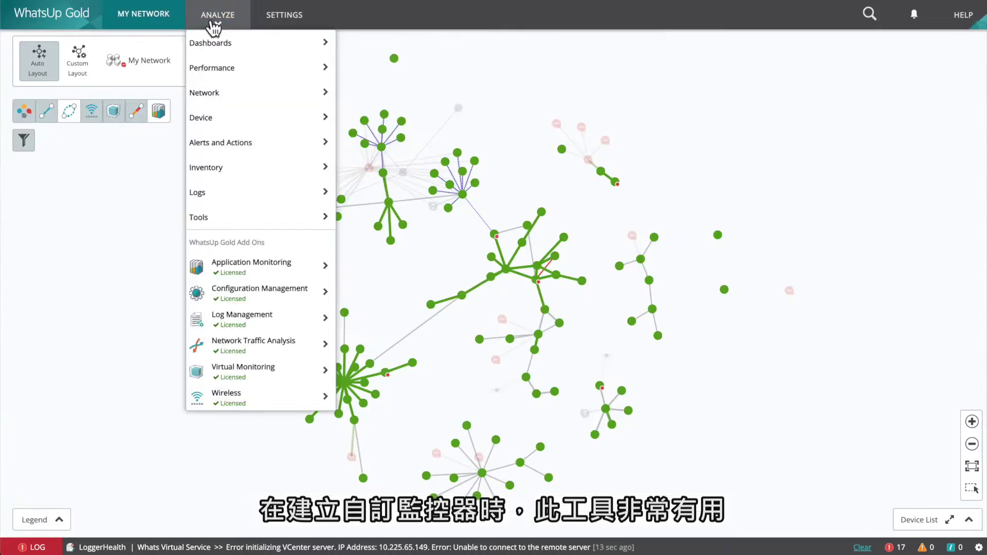
Open the Overview dashboard, look at its export formats without exporting, and reopen the dashboards list.
{"action": "mouse_move", "coordinate": [260, 45]}
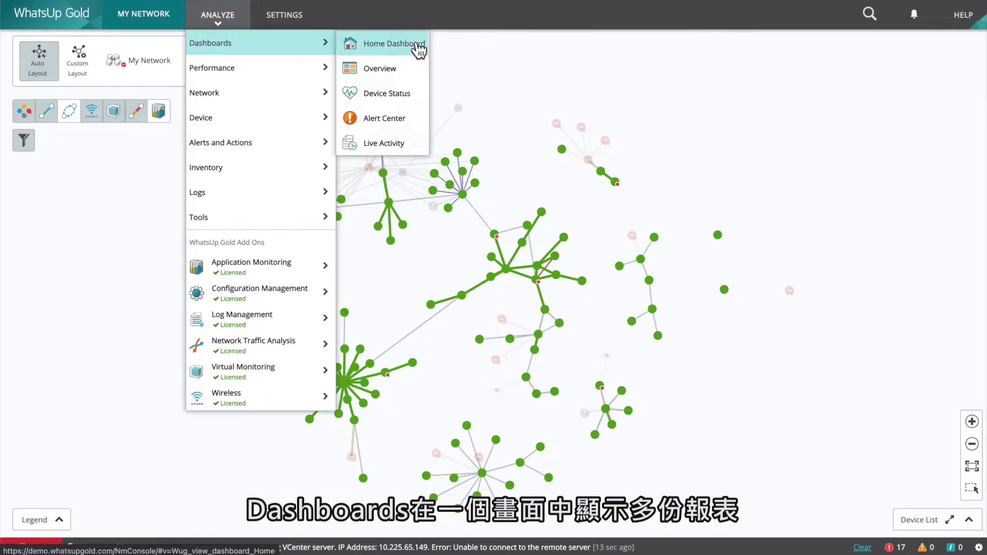
{"action": "left_click", "coordinate": [418, 67]}
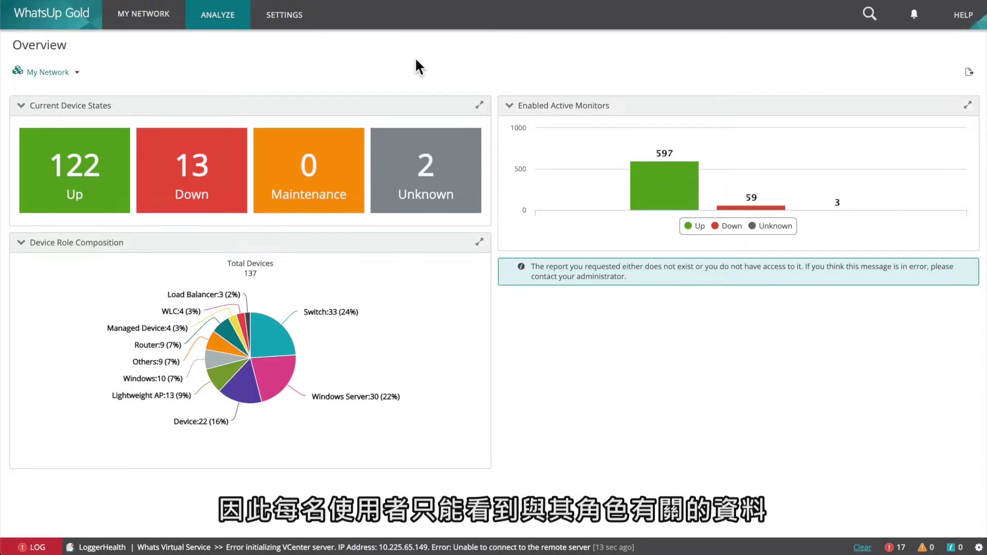
{"action": "left_click", "coordinate": [970, 73]}
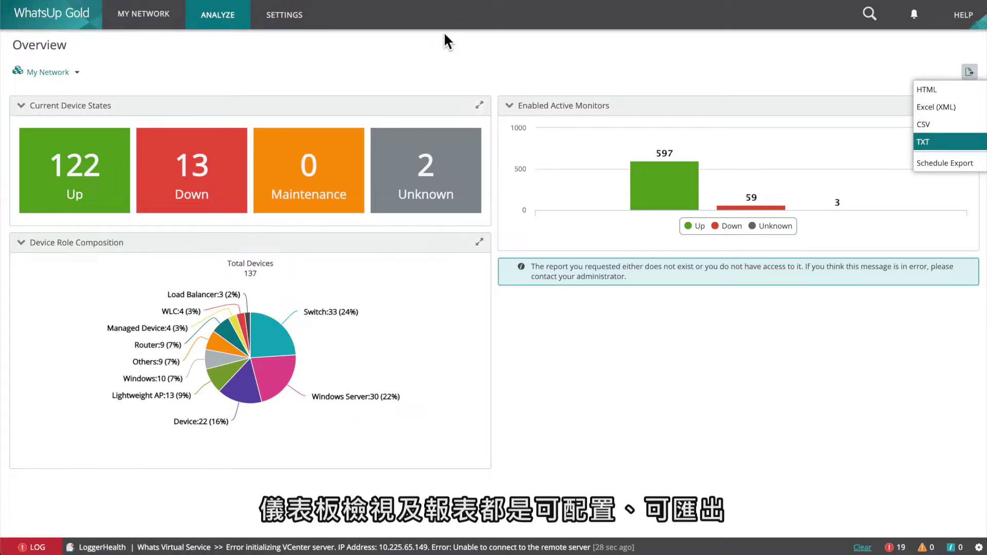
{"action": "left_click", "coordinate": [415, 61]}
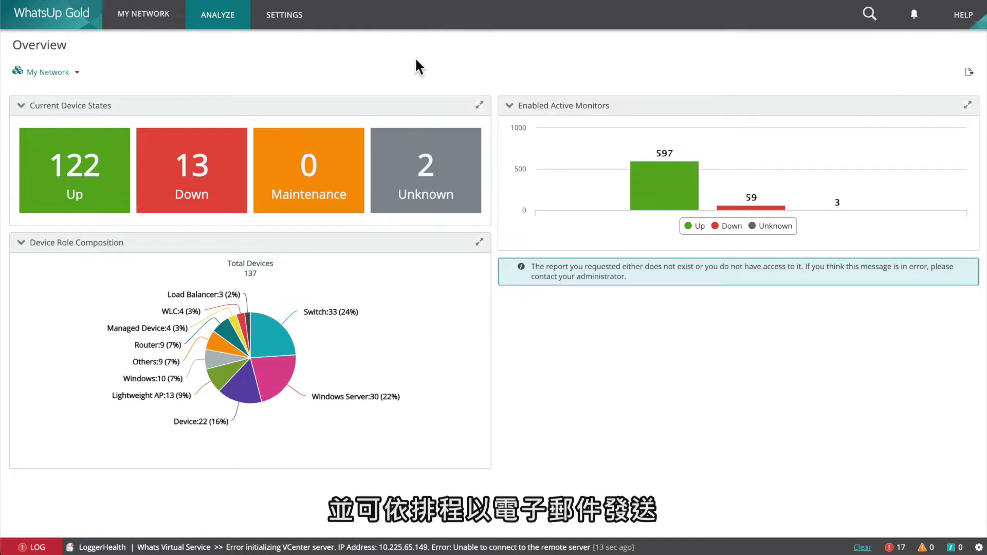
{"action": "left_click", "coordinate": [220, 23]}
{"action": "mouse_move", "coordinate": [212, 43]}
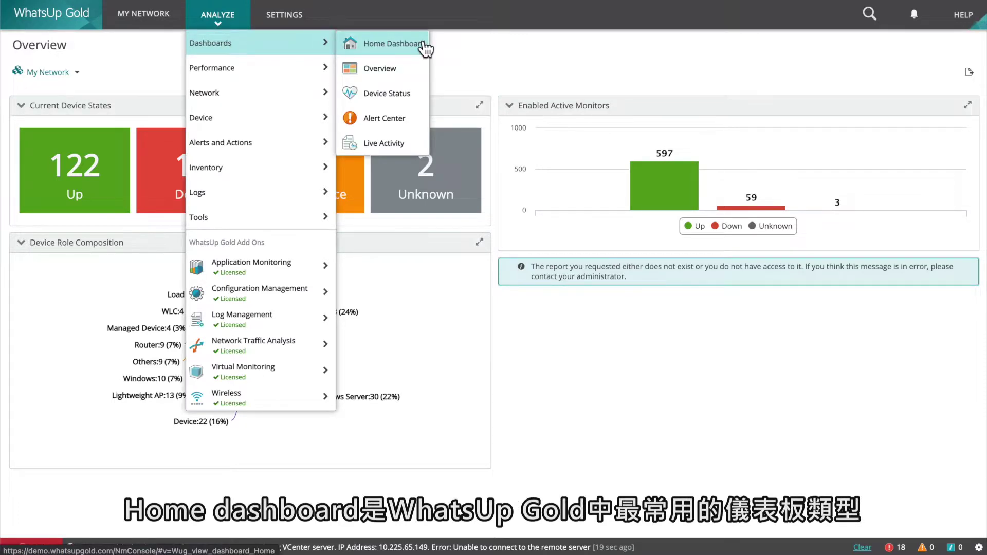
Open the Home Dashboard and reveal the Add View choices in its view menu.
{"action": "left_click", "coordinate": [425, 48]}
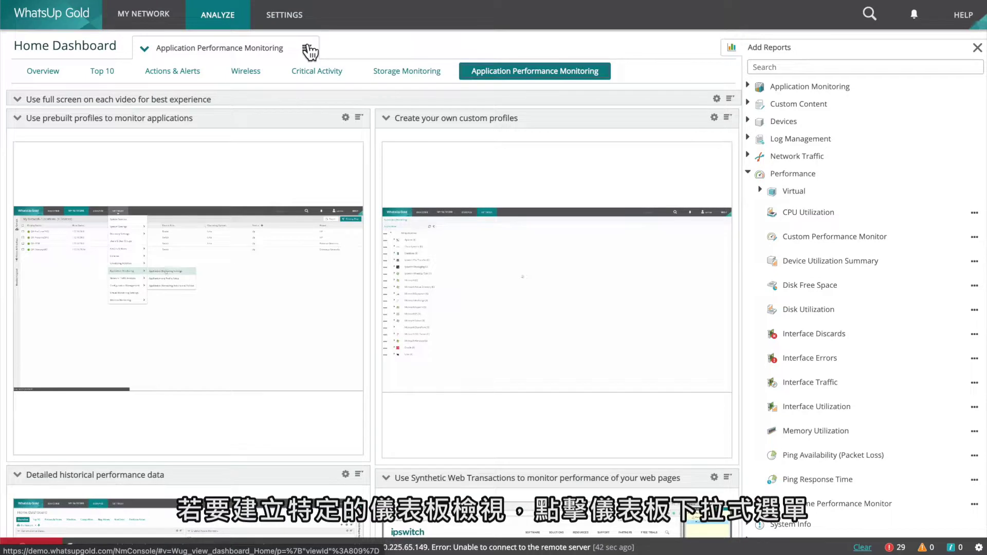
{"action": "left_click", "coordinate": [308, 50]}
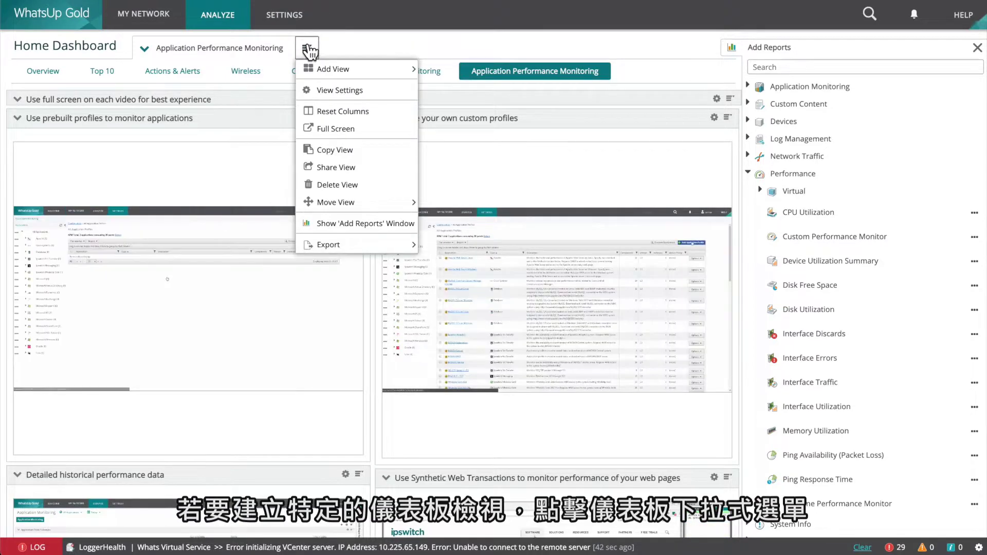
{"action": "mouse_move", "coordinate": [336, 73]}
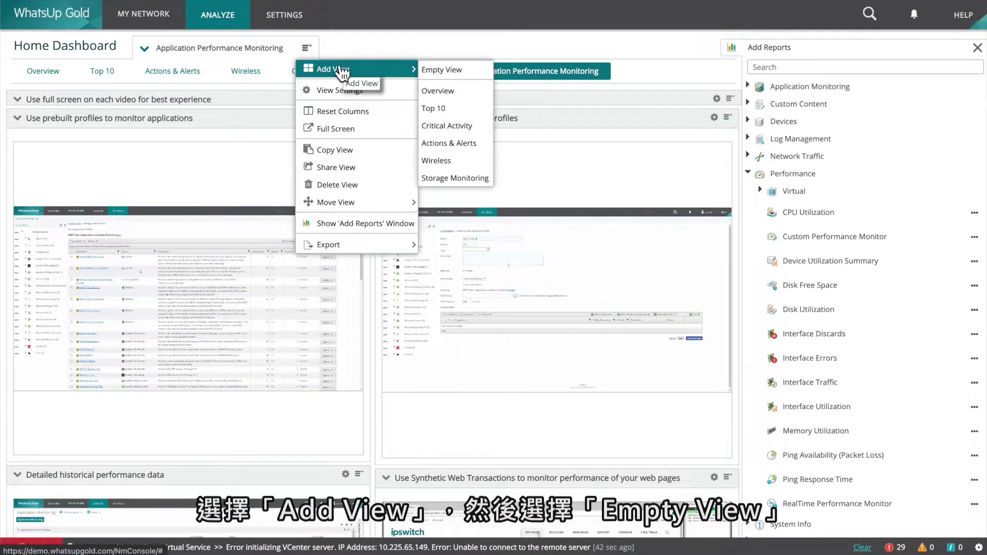
Create an Empty View named 'Routers, Switches & Firewalls' with 2 columns.
{"action": "left_click", "coordinate": [487, 73]}
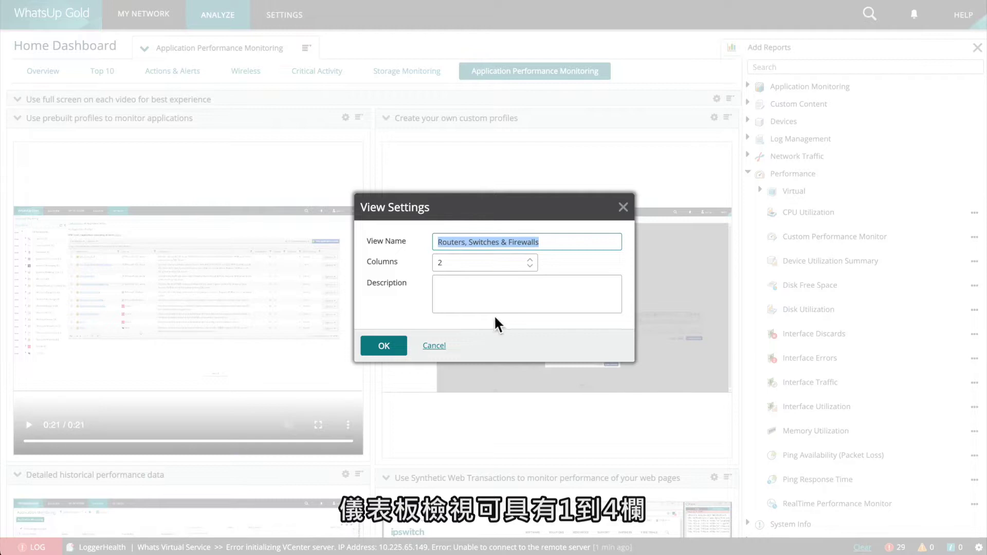
{"action": "left_click", "coordinate": [479, 302]}
{"action": "type", "text": "Routers, Switches & Firewalls"}
{"action": "left_click", "coordinate": [369, 349]}
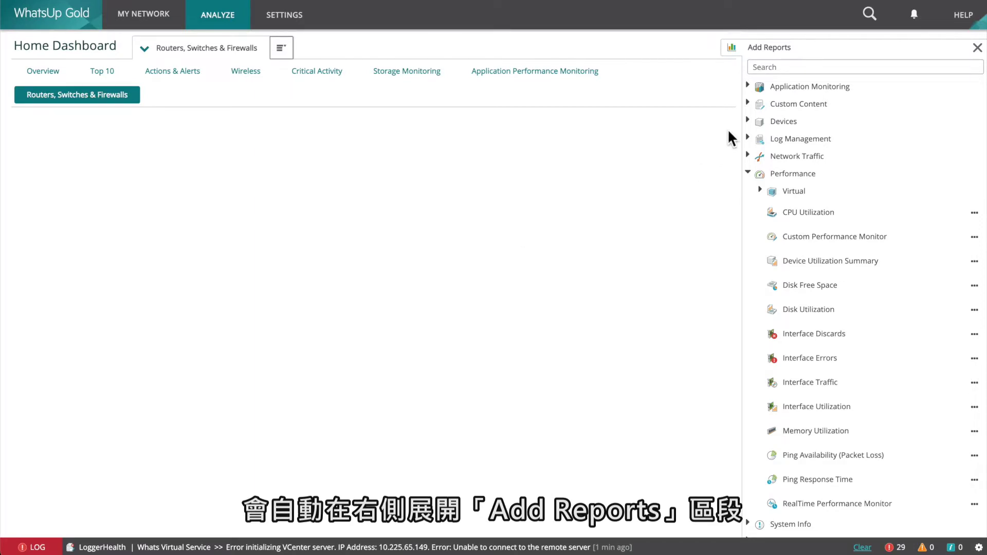
Browse the Add Reports categories, ending with the Performance category expanded.
{"action": "left_click", "coordinate": [748, 173]}
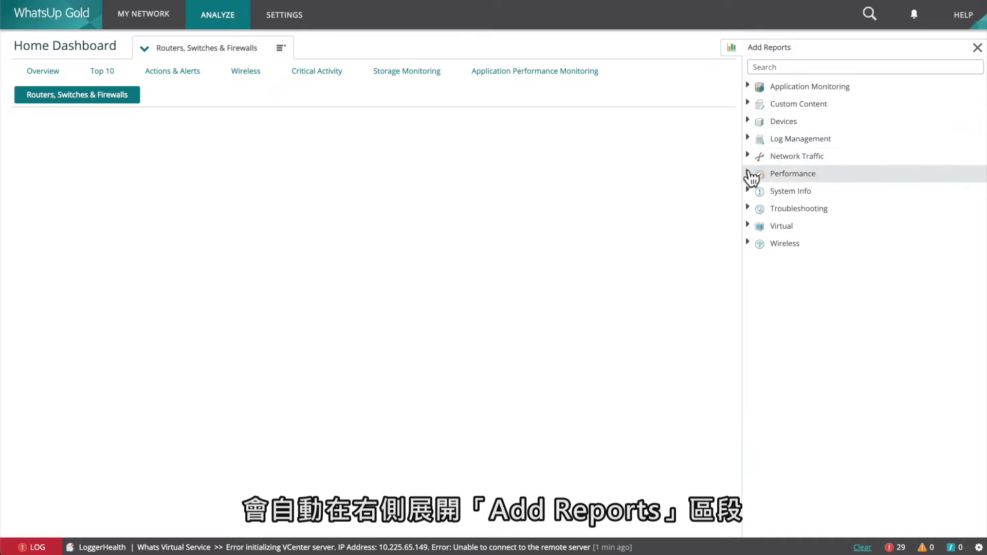
{"action": "left_click", "coordinate": [752, 86]}
{"action": "left_click", "coordinate": [751, 85]}
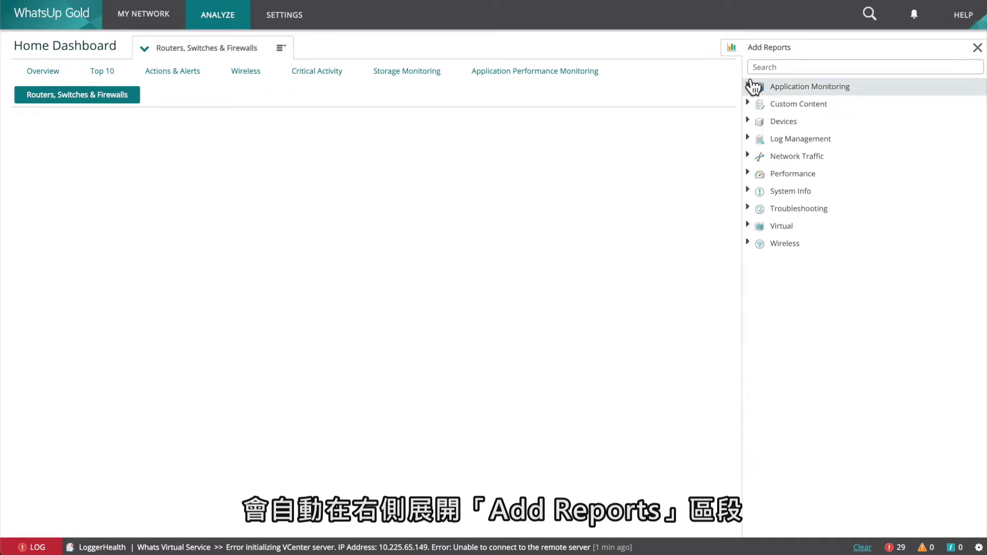
{"action": "left_click", "coordinate": [750, 104]}
{"action": "left_click", "coordinate": [750, 105]}
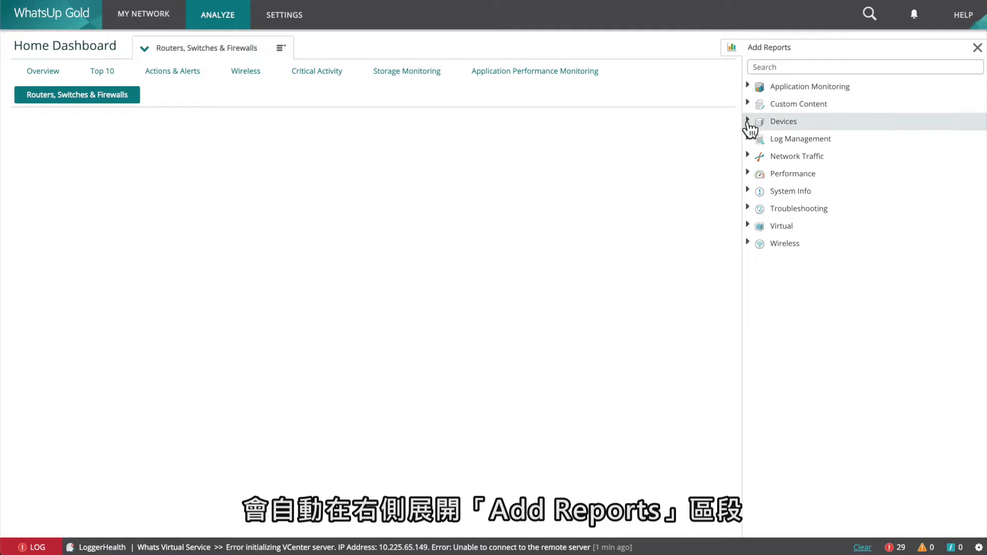
{"action": "left_click", "coordinate": [748, 122]}
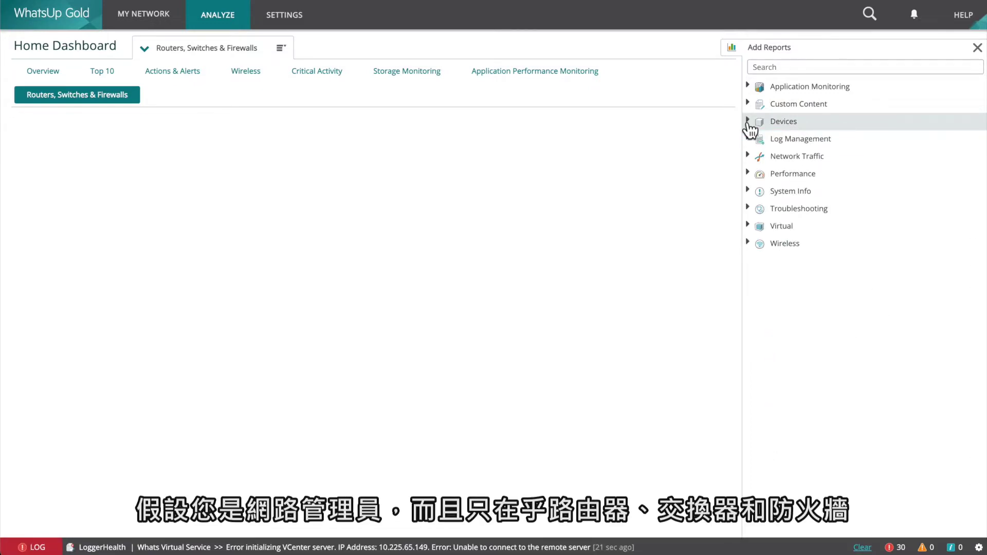
{"action": "left_click", "coordinate": [748, 138]}
{"action": "left_click", "coordinate": [747, 137]}
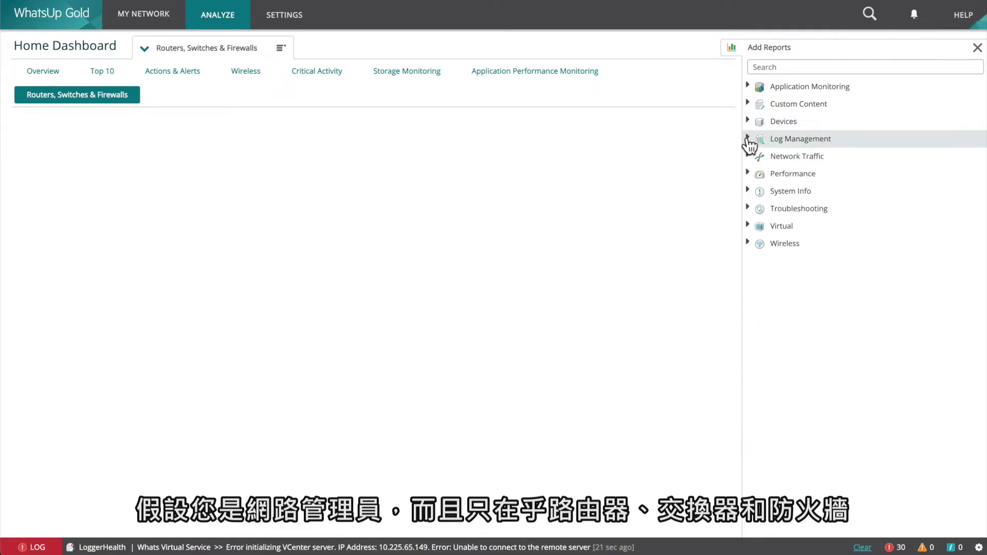
{"action": "left_click", "coordinate": [748, 173]}
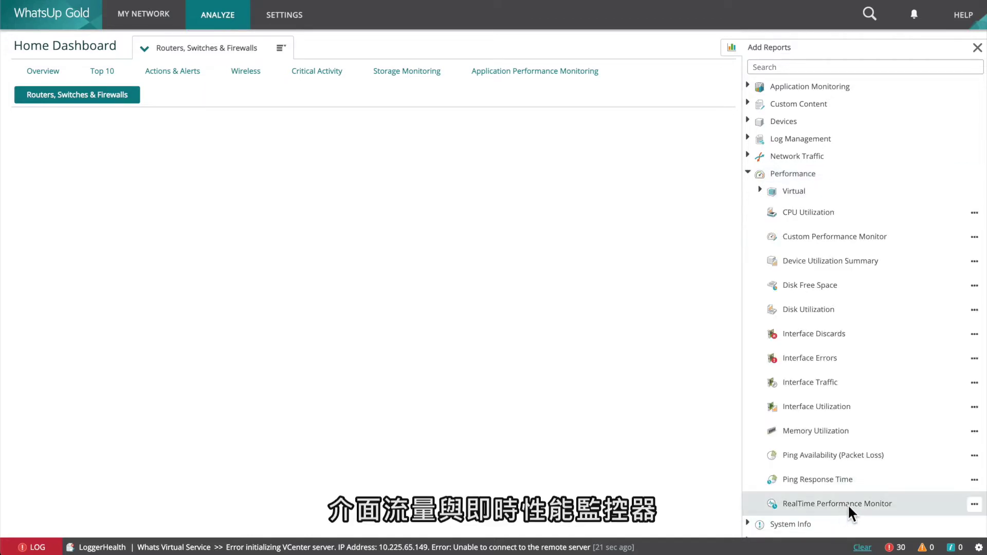
Add RealTime Performance Monitor to Column 1, then return to the Overview view.
{"action": "left_click", "coordinate": [974, 504]}
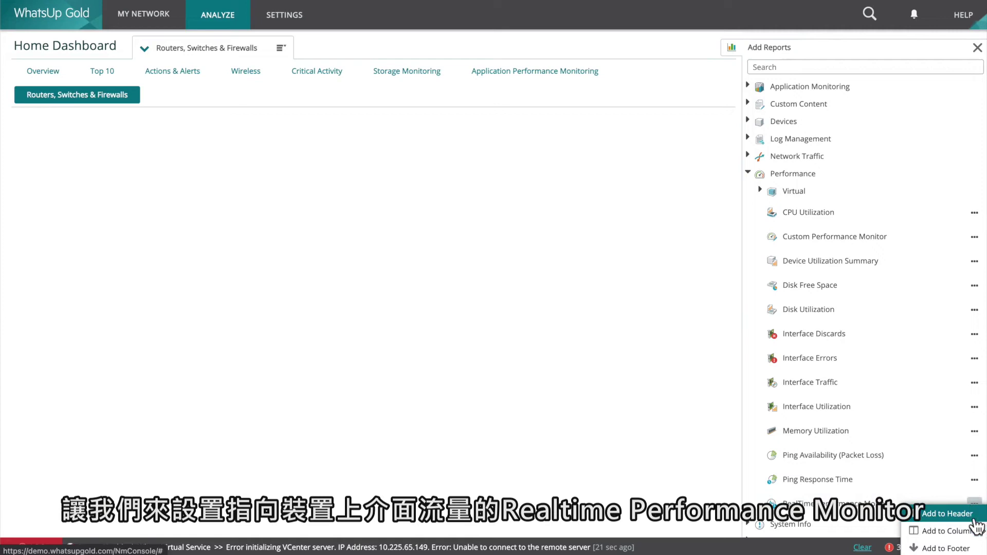
{"action": "mouse_move", "coordinate": [956, 531]}
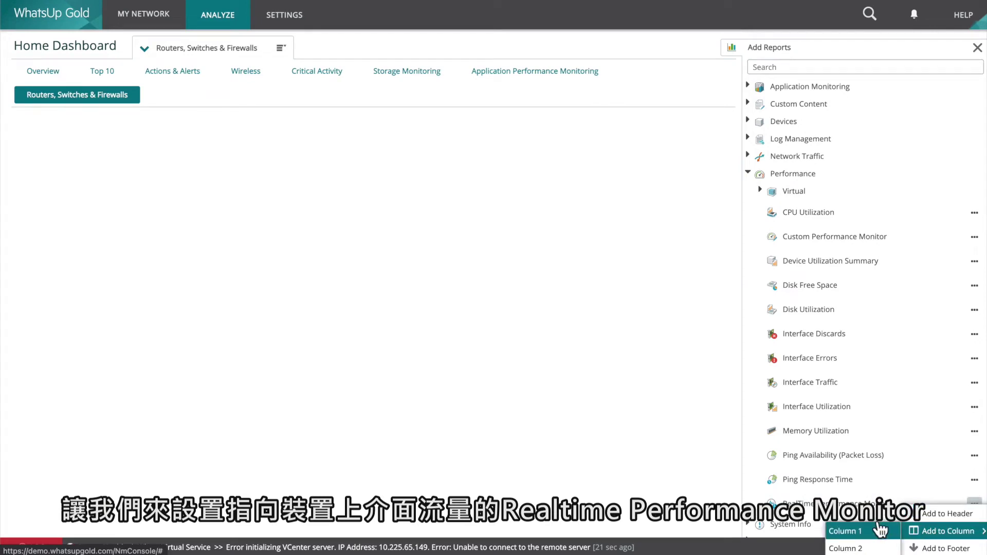
{"action": "left_click", "coordinate": [880, 529]}
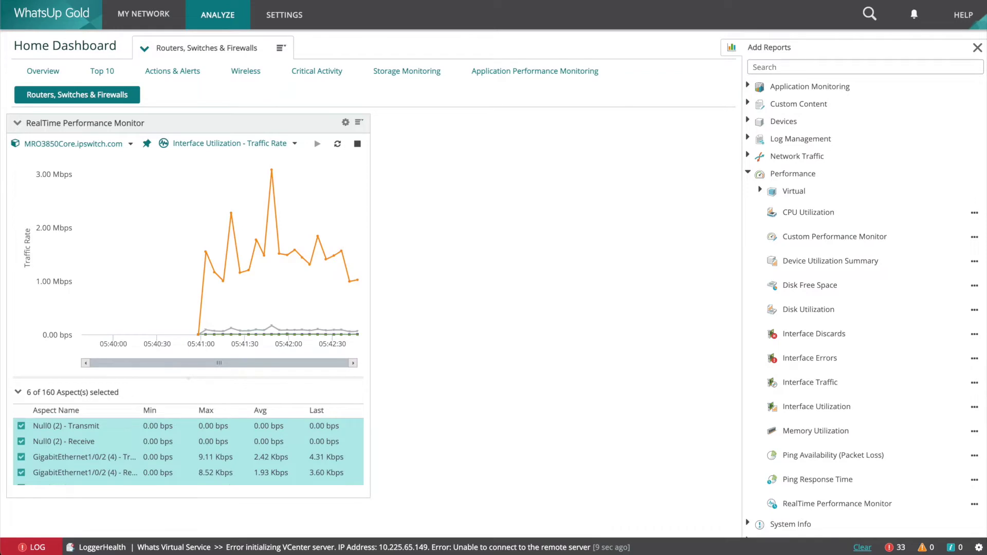
{"action": "left_click", "coordinate": [43, 72]}
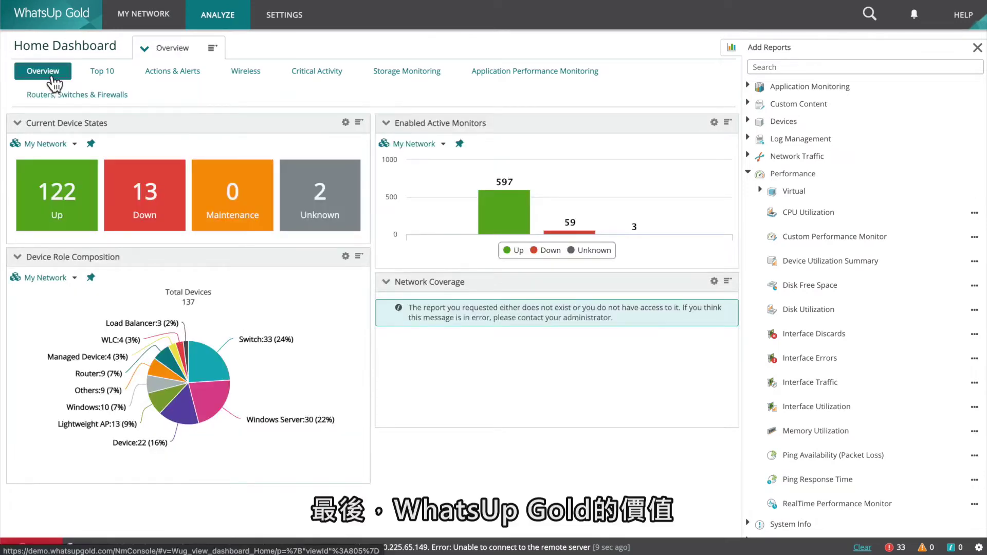